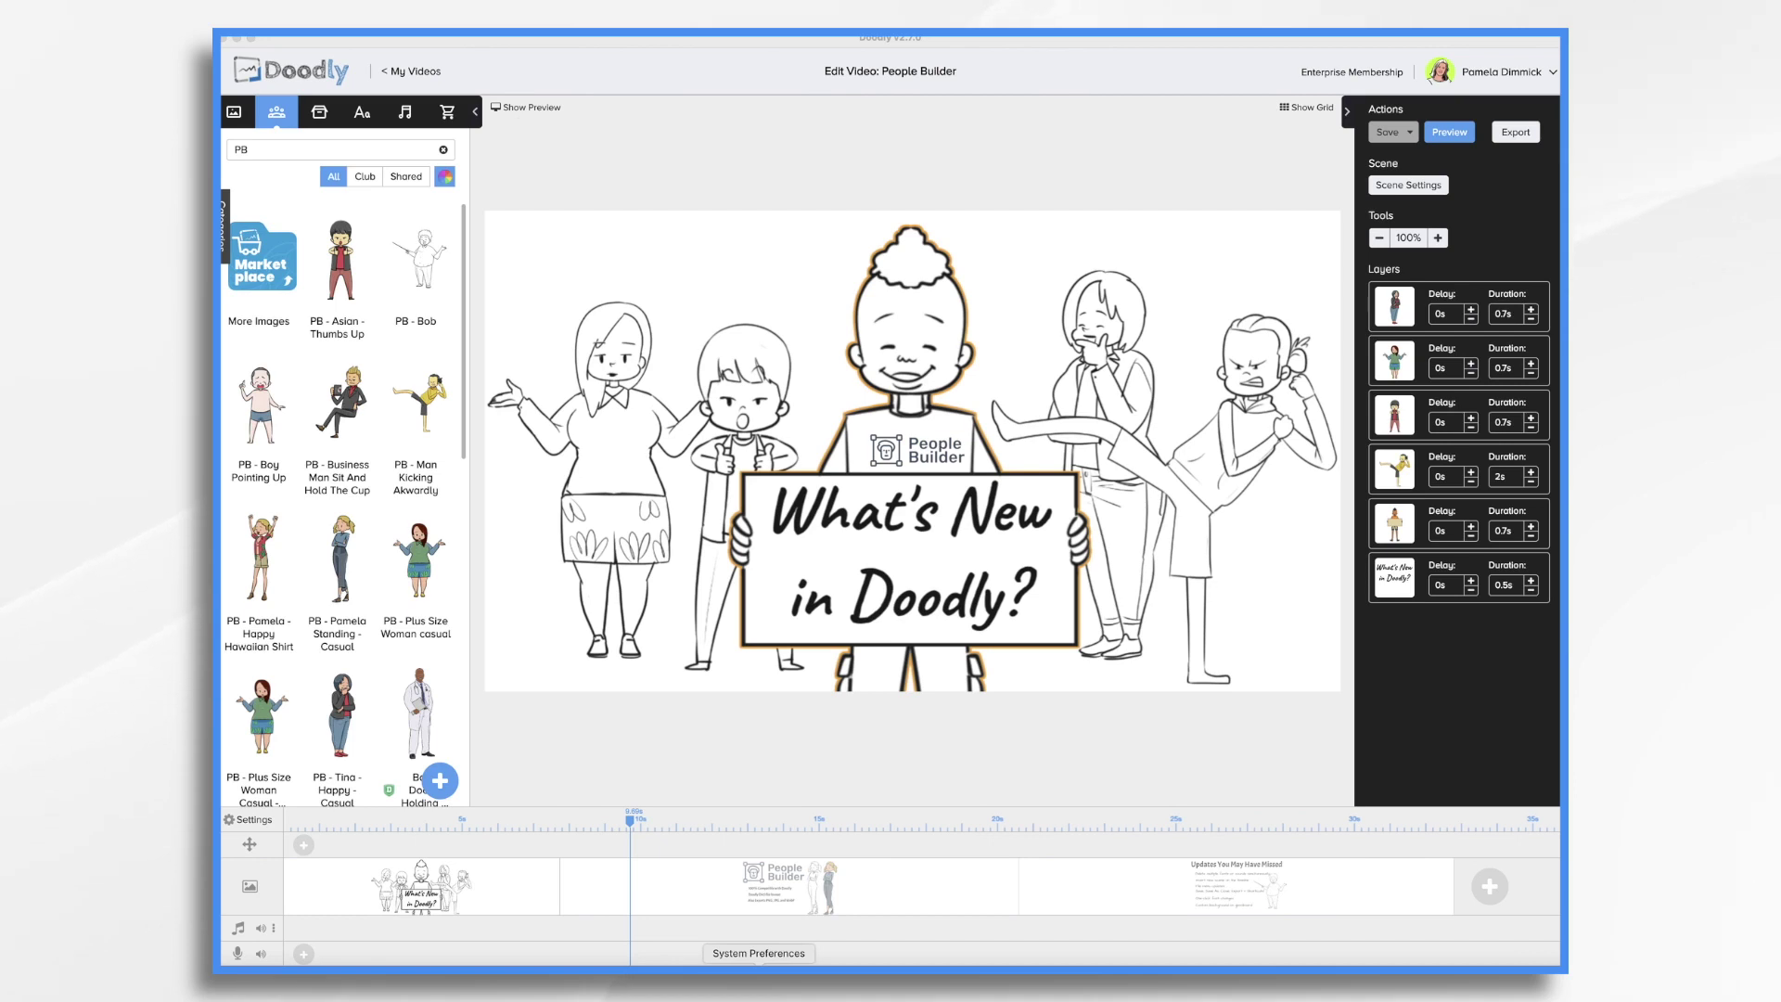
Turn on Doodly Rainbow so the What's New scene's characters, like the kicking man, appear coloured
{"action": "left_click", "coordinate": [739, 892]}
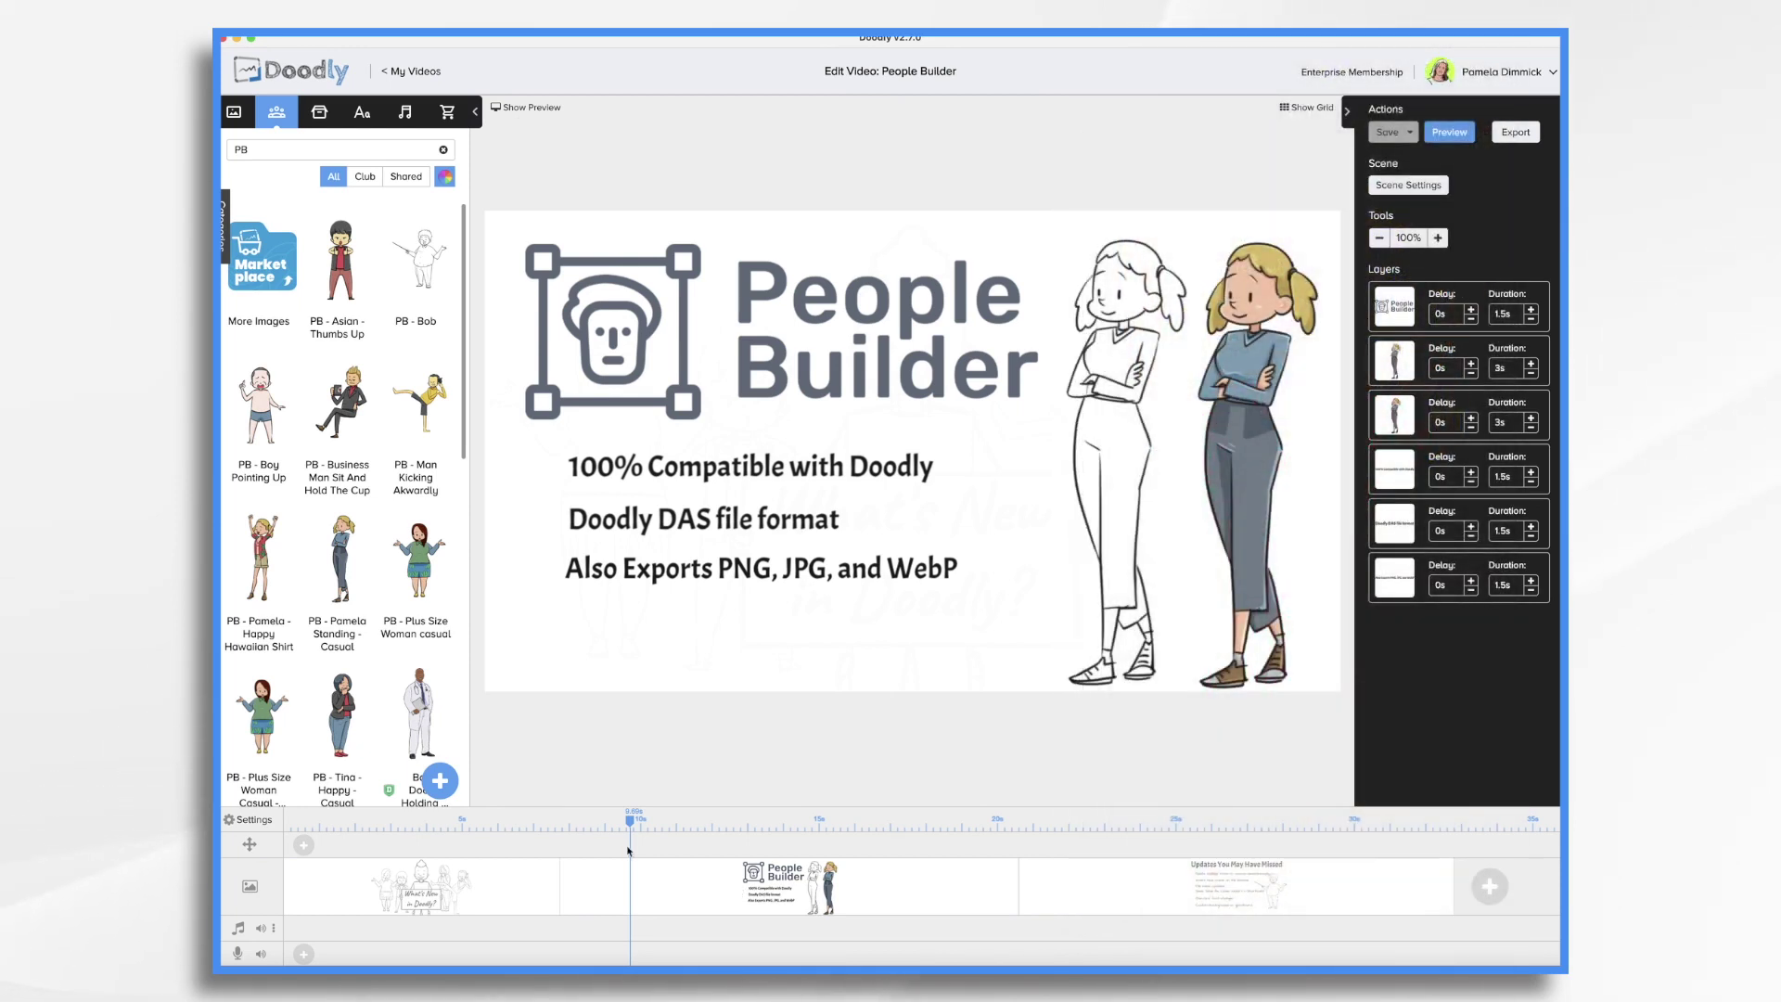
{"action": "left_click", "coordinate": [534, 888]}
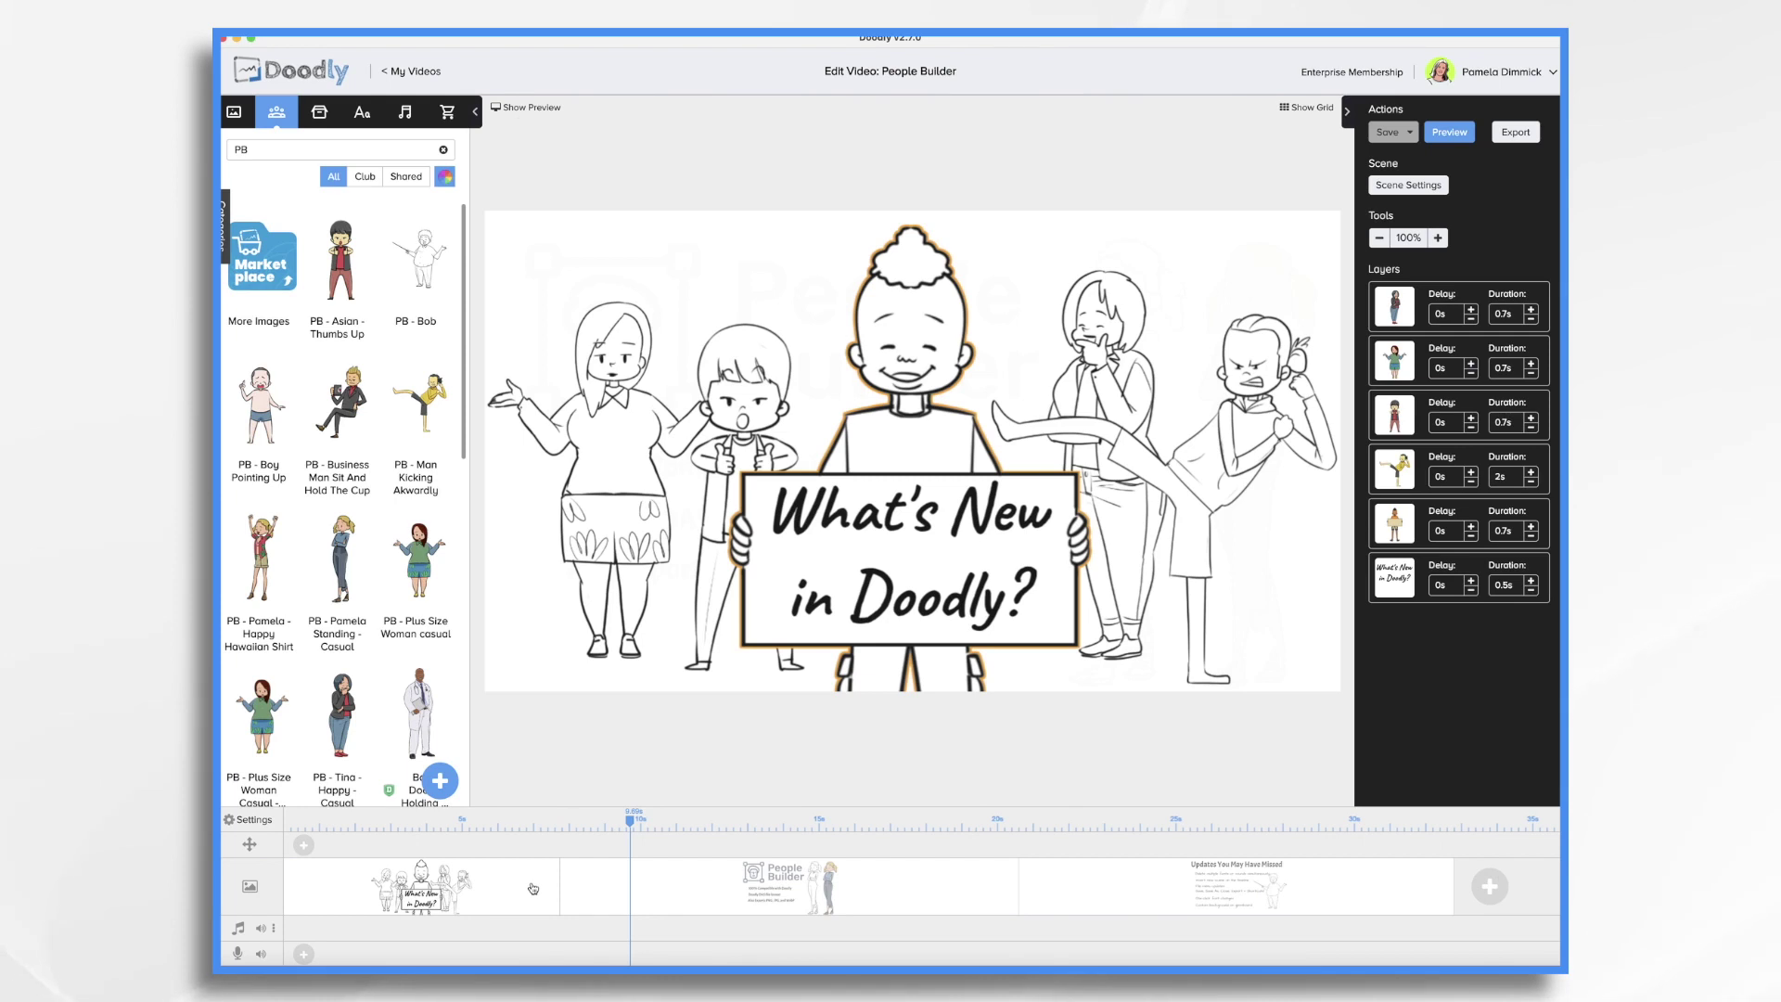
{"action": "left_click", "coordinate": [248, 821]}
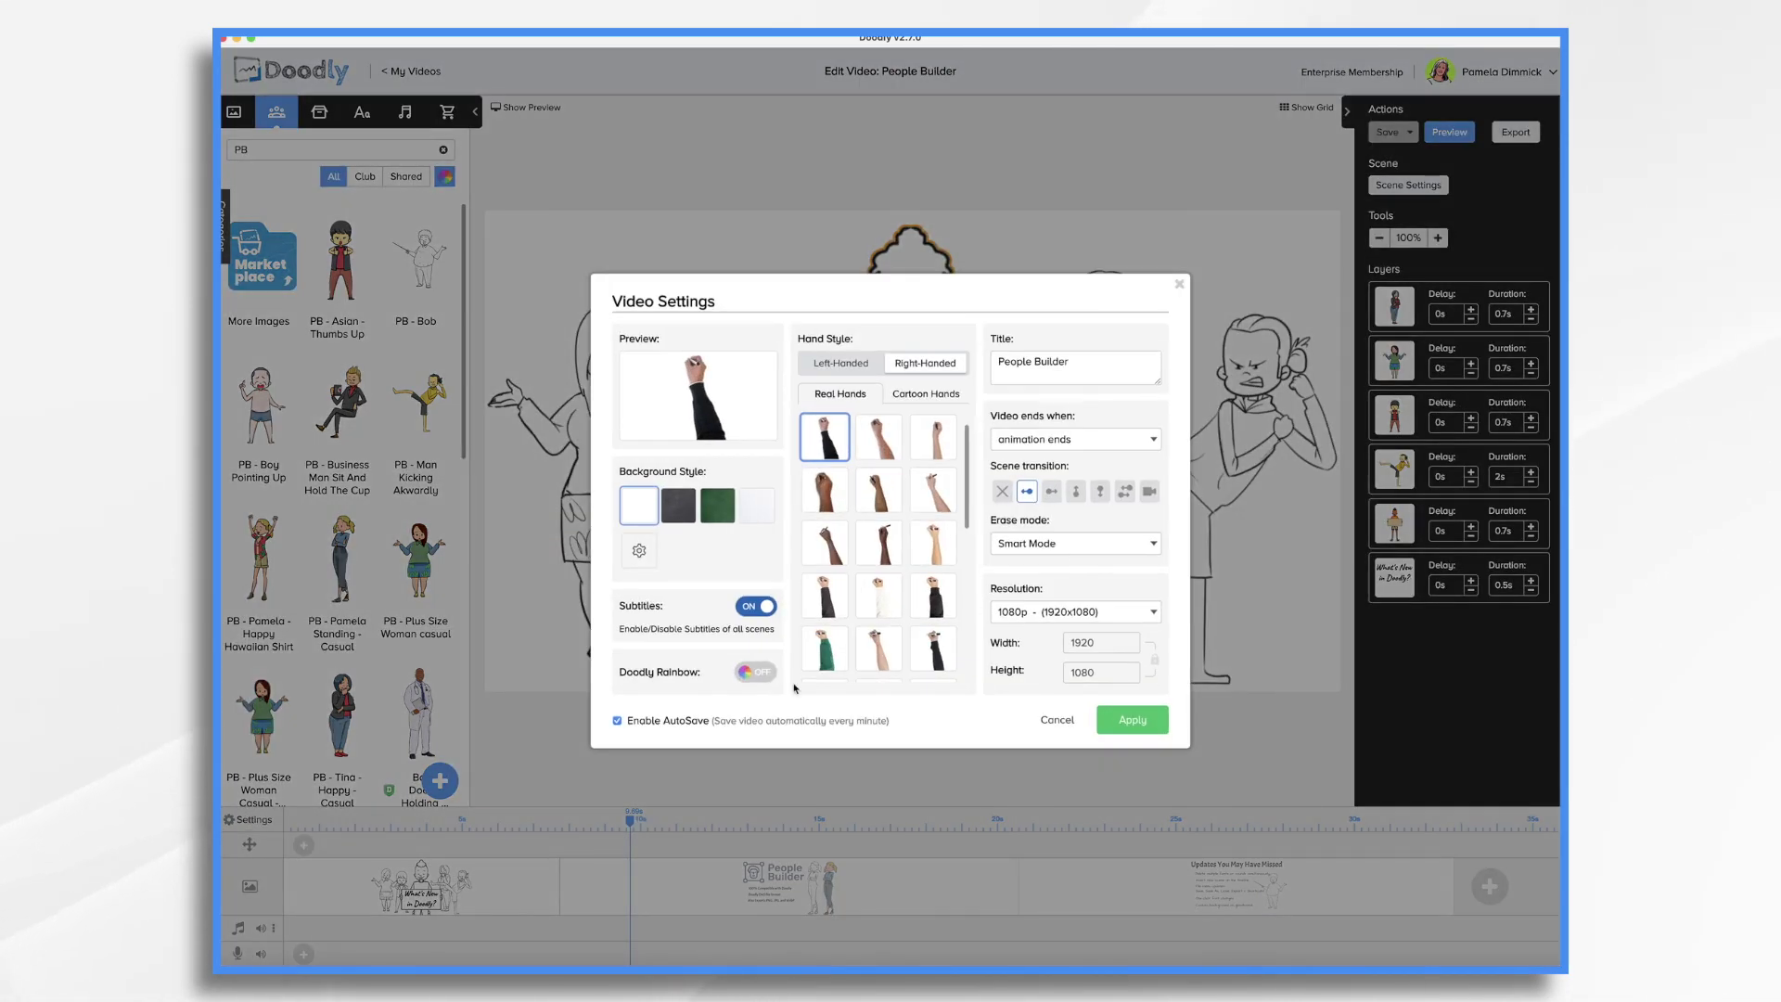
{"action": "left_click", "coordinate": [757, 674]}
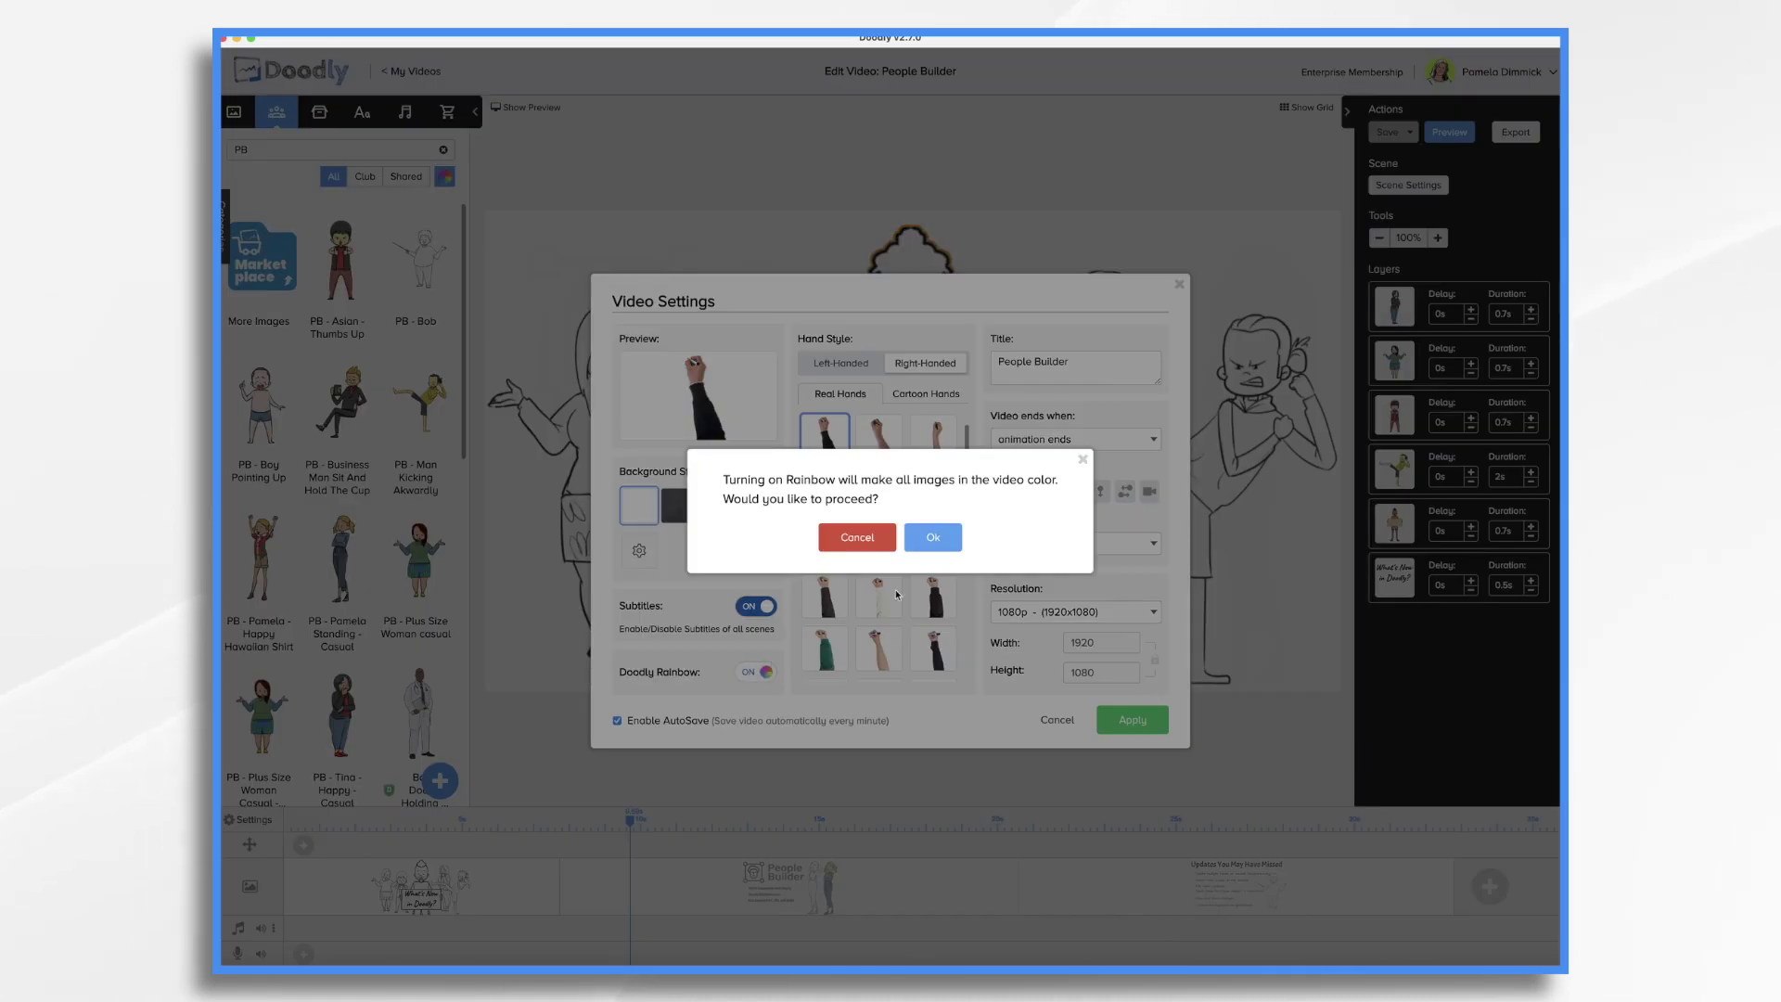
{"action": "left_click", "coordinate": [933, 537]}
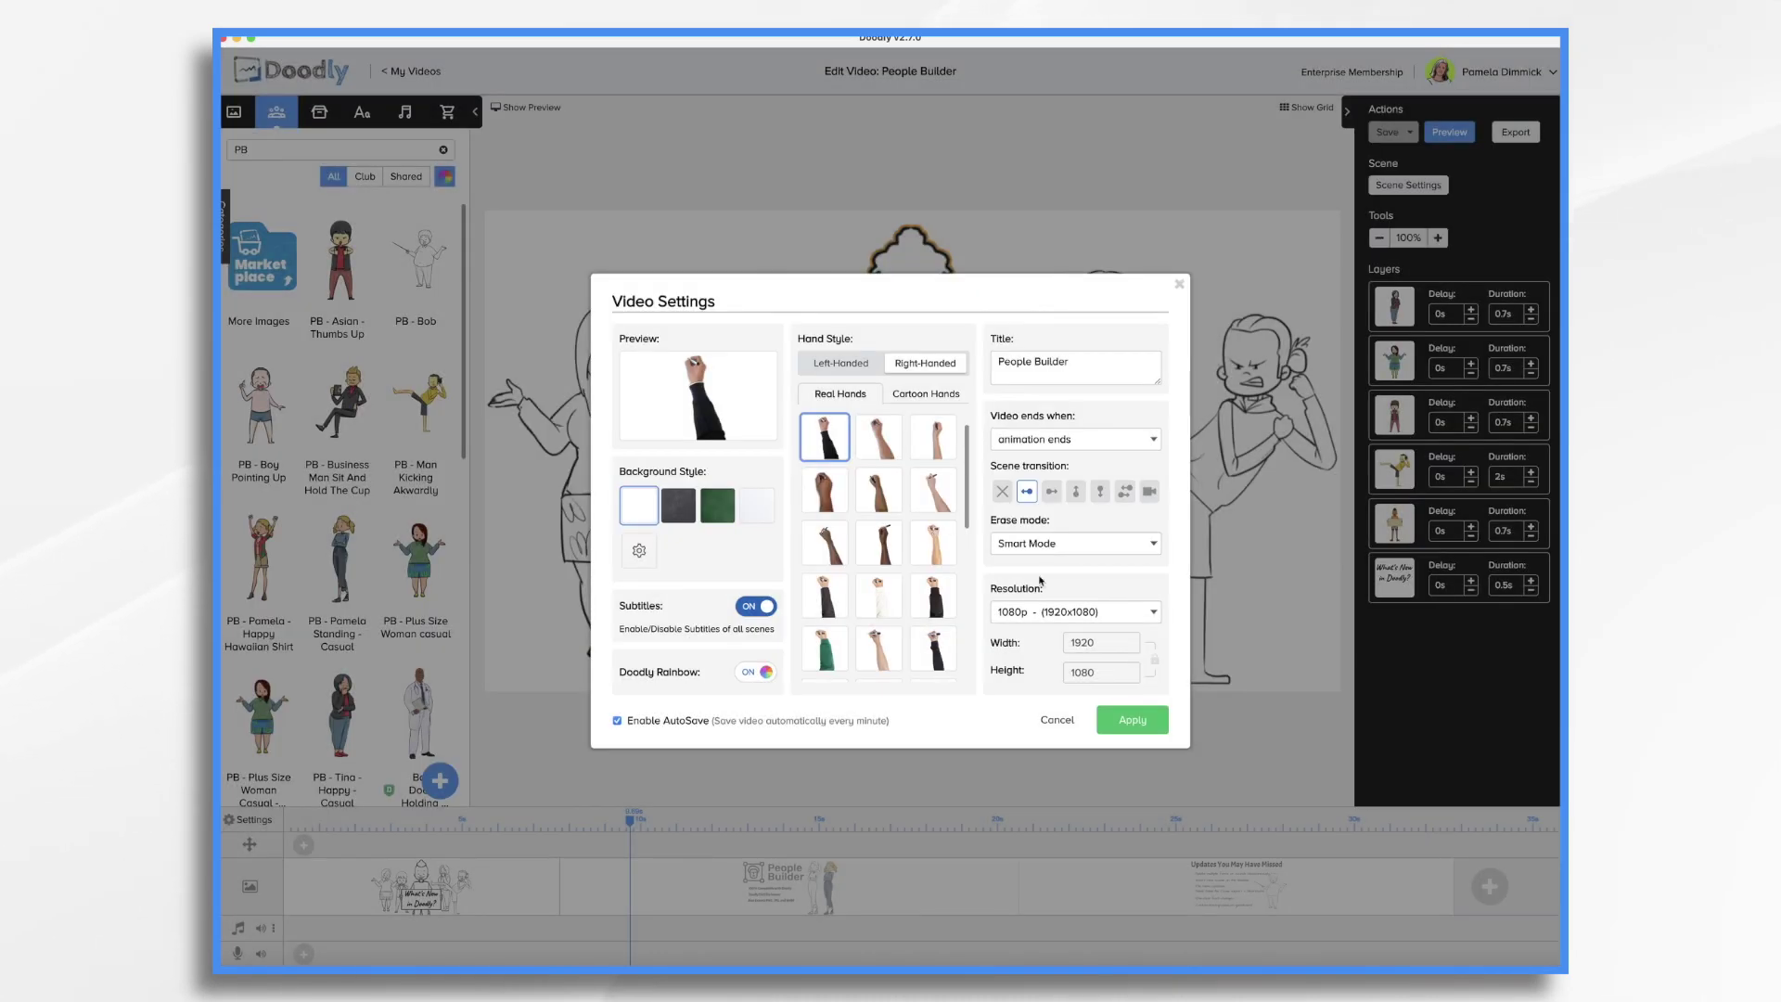
{"action": "left_click", "coordinate": [1140, 721]}
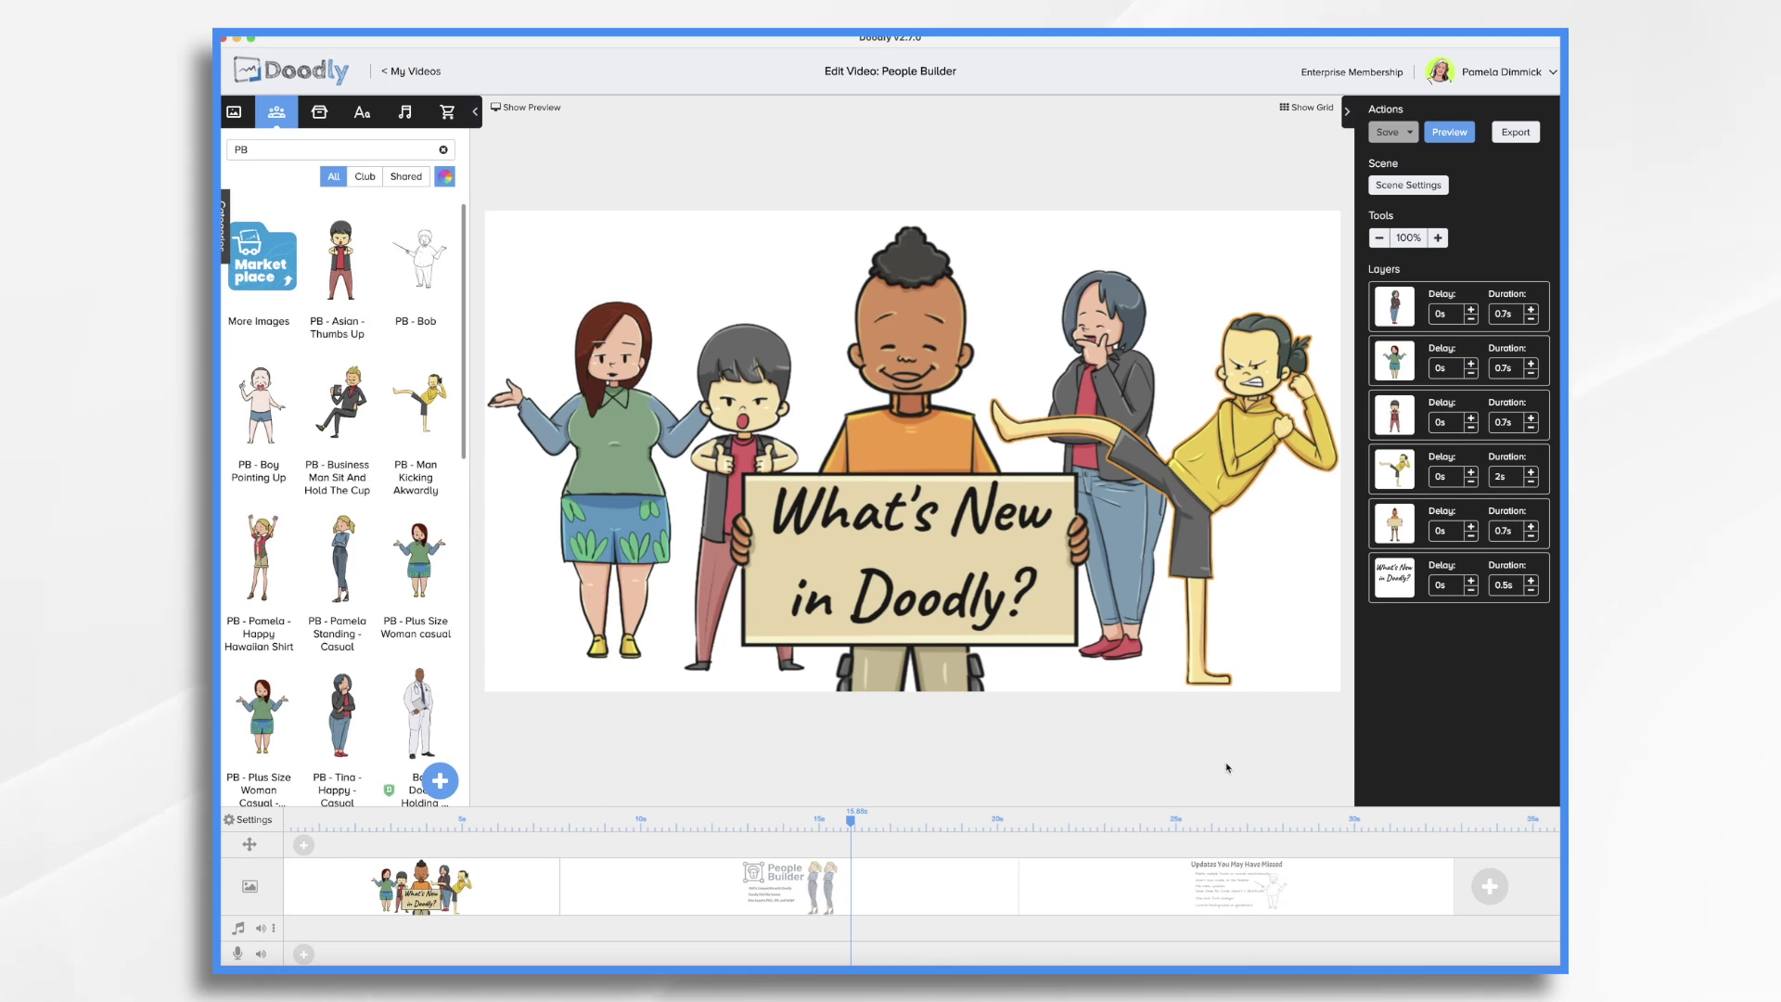
{"action": "left_click", "coordinate": [767, 161]}
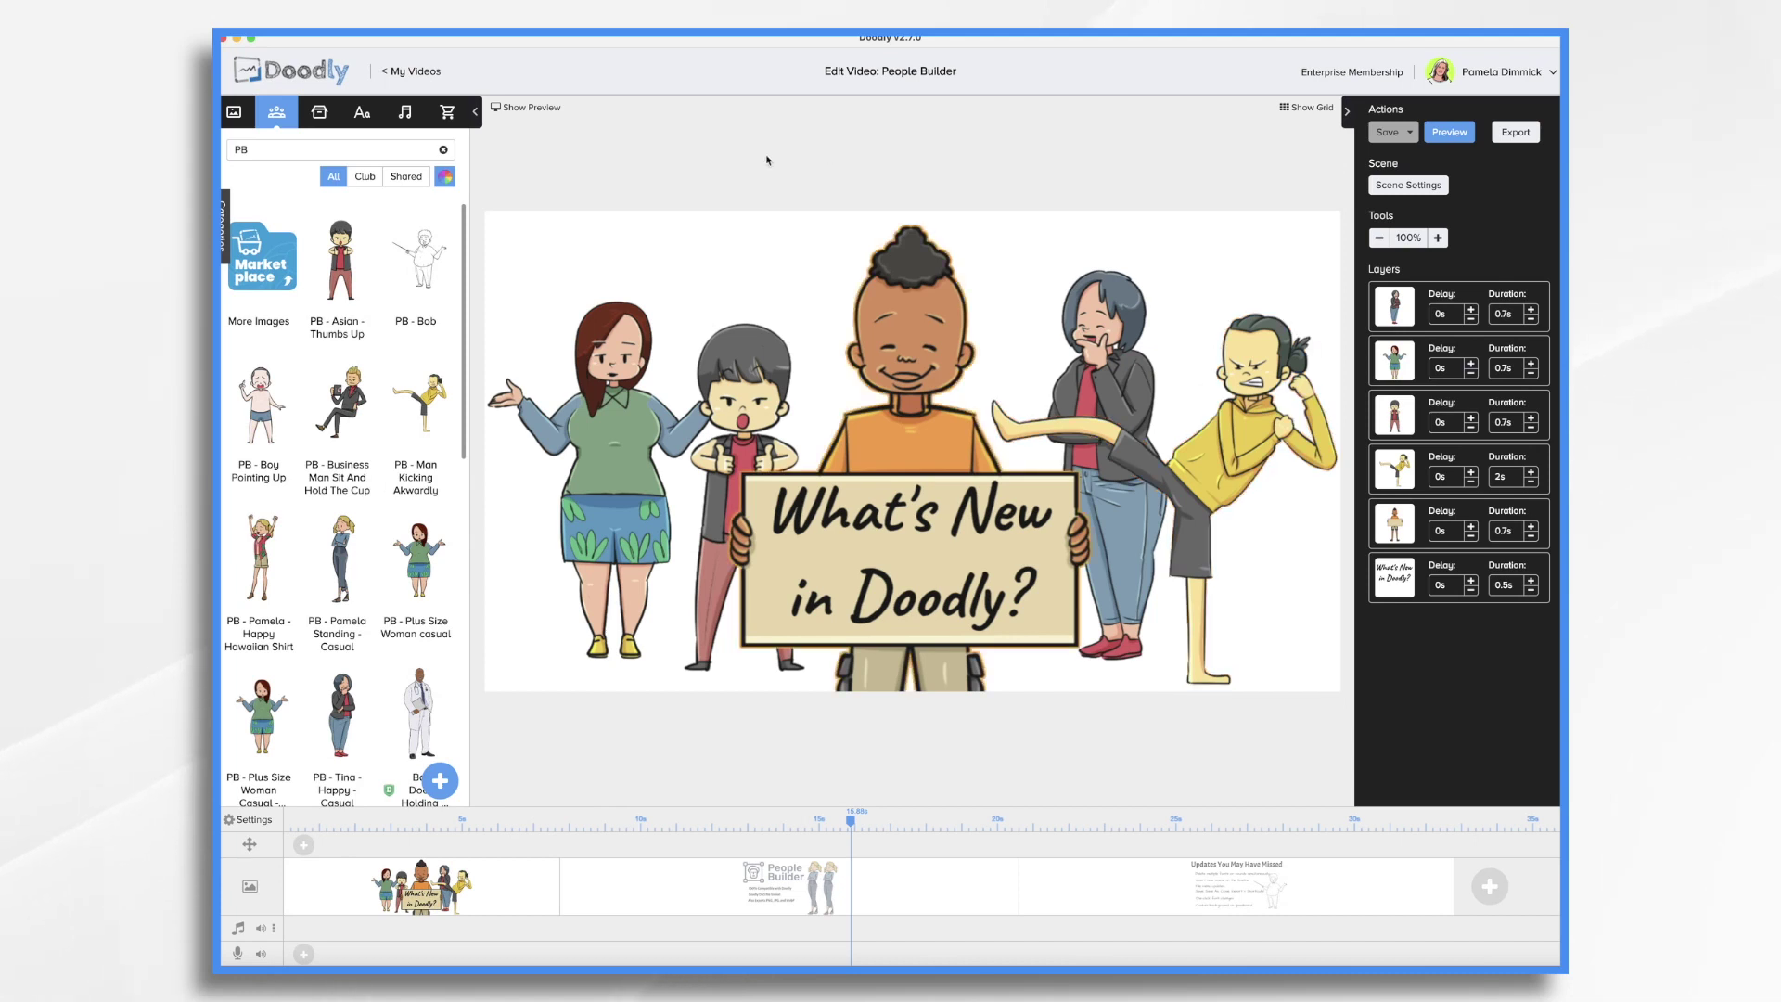
Delete the selected audio files, including CIA Intro and Dana Dentist Voiceover, from the sound library
{"action": "left_click", "coordinate": [405, 113]}
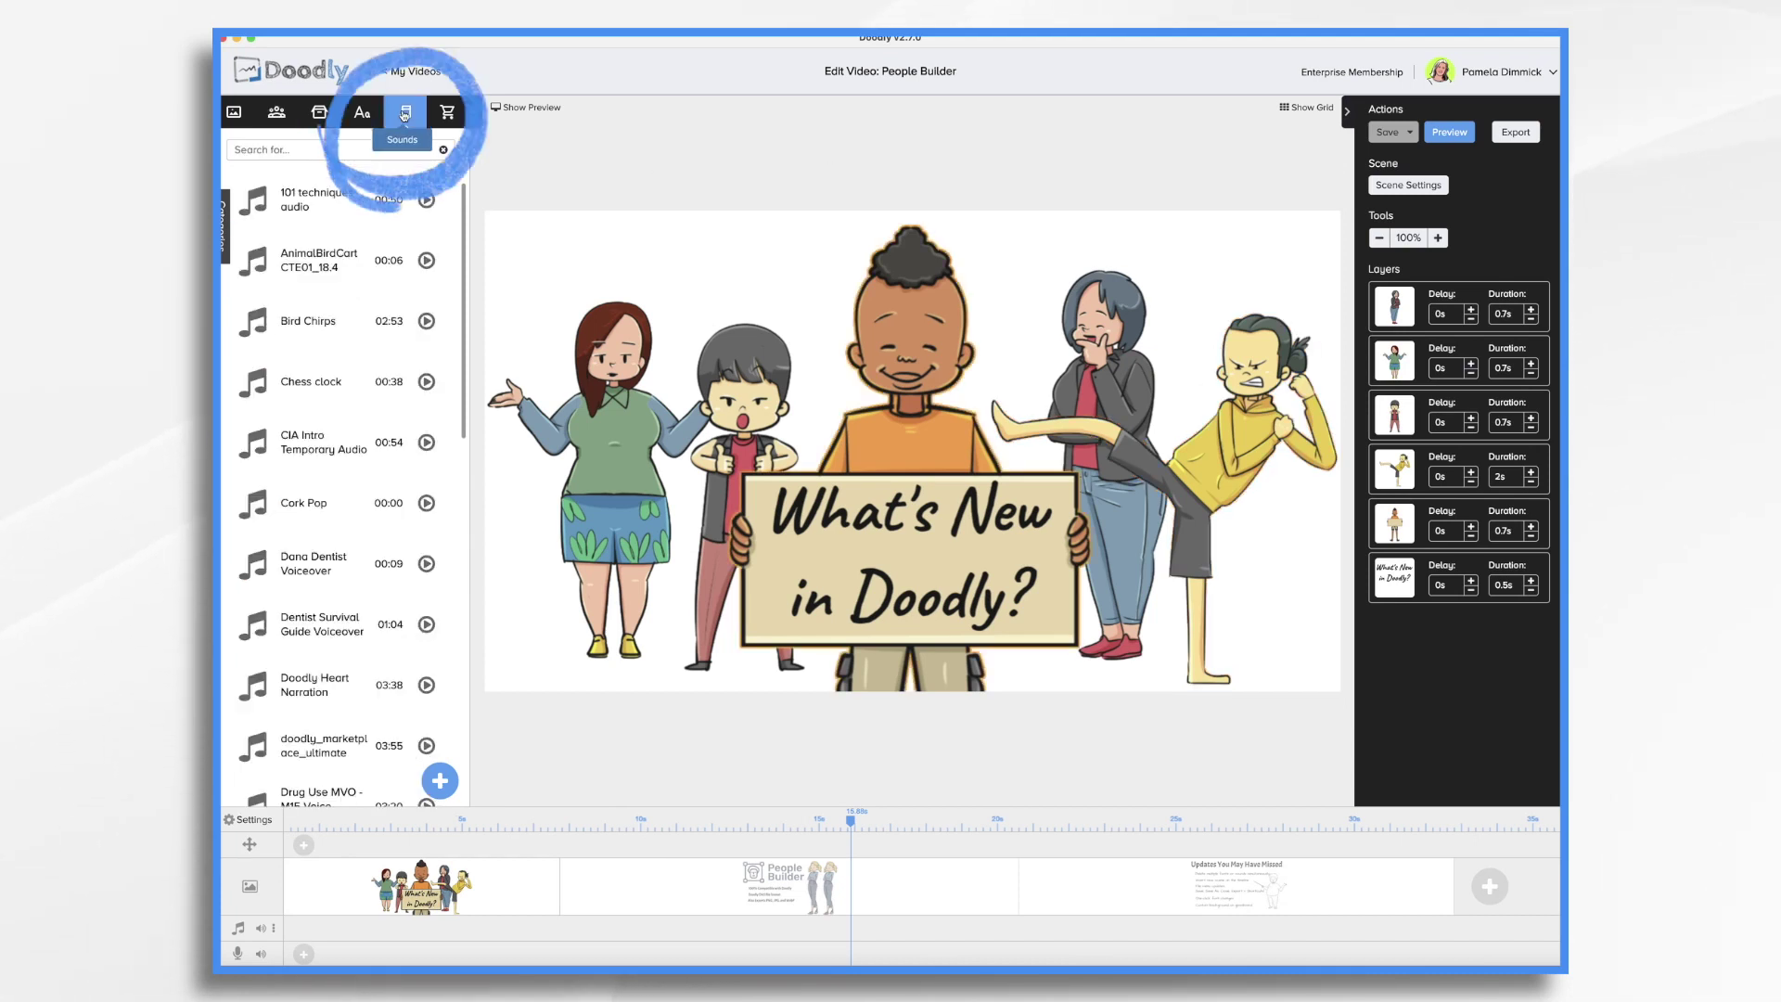
{"action": "right_click", "coordinate": [367, 210]}
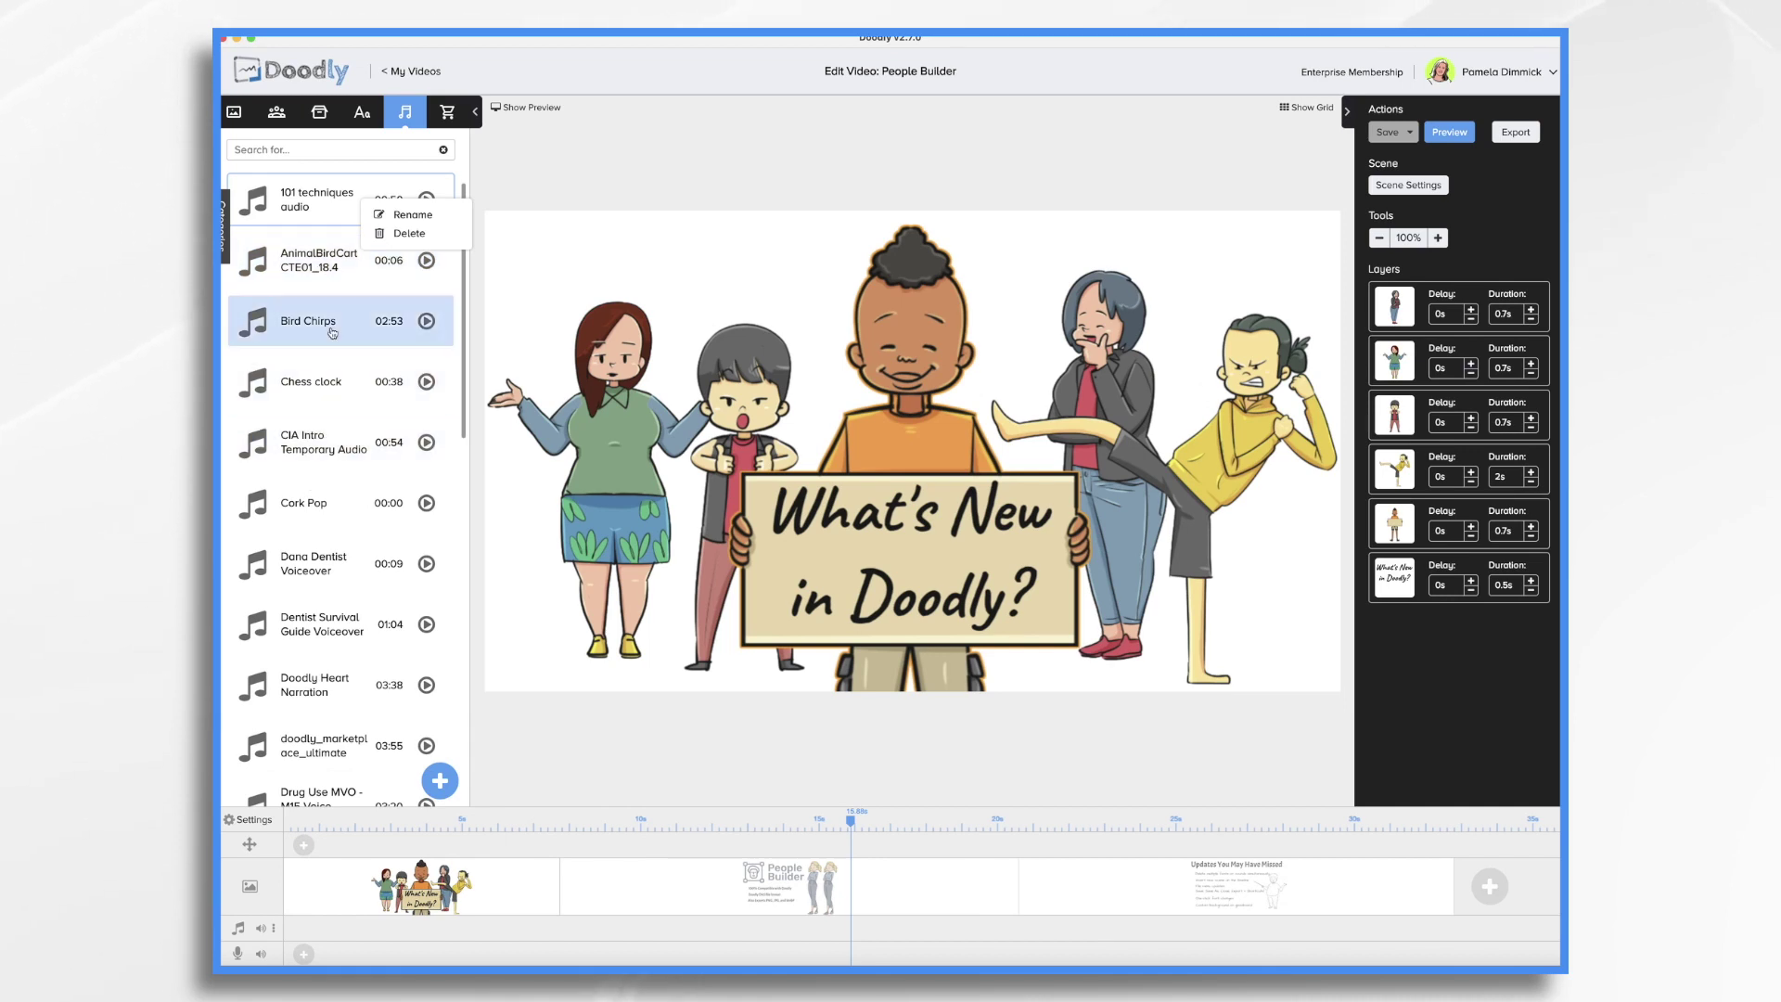
{"action": "left_click", "coordinate": [320, 200]}
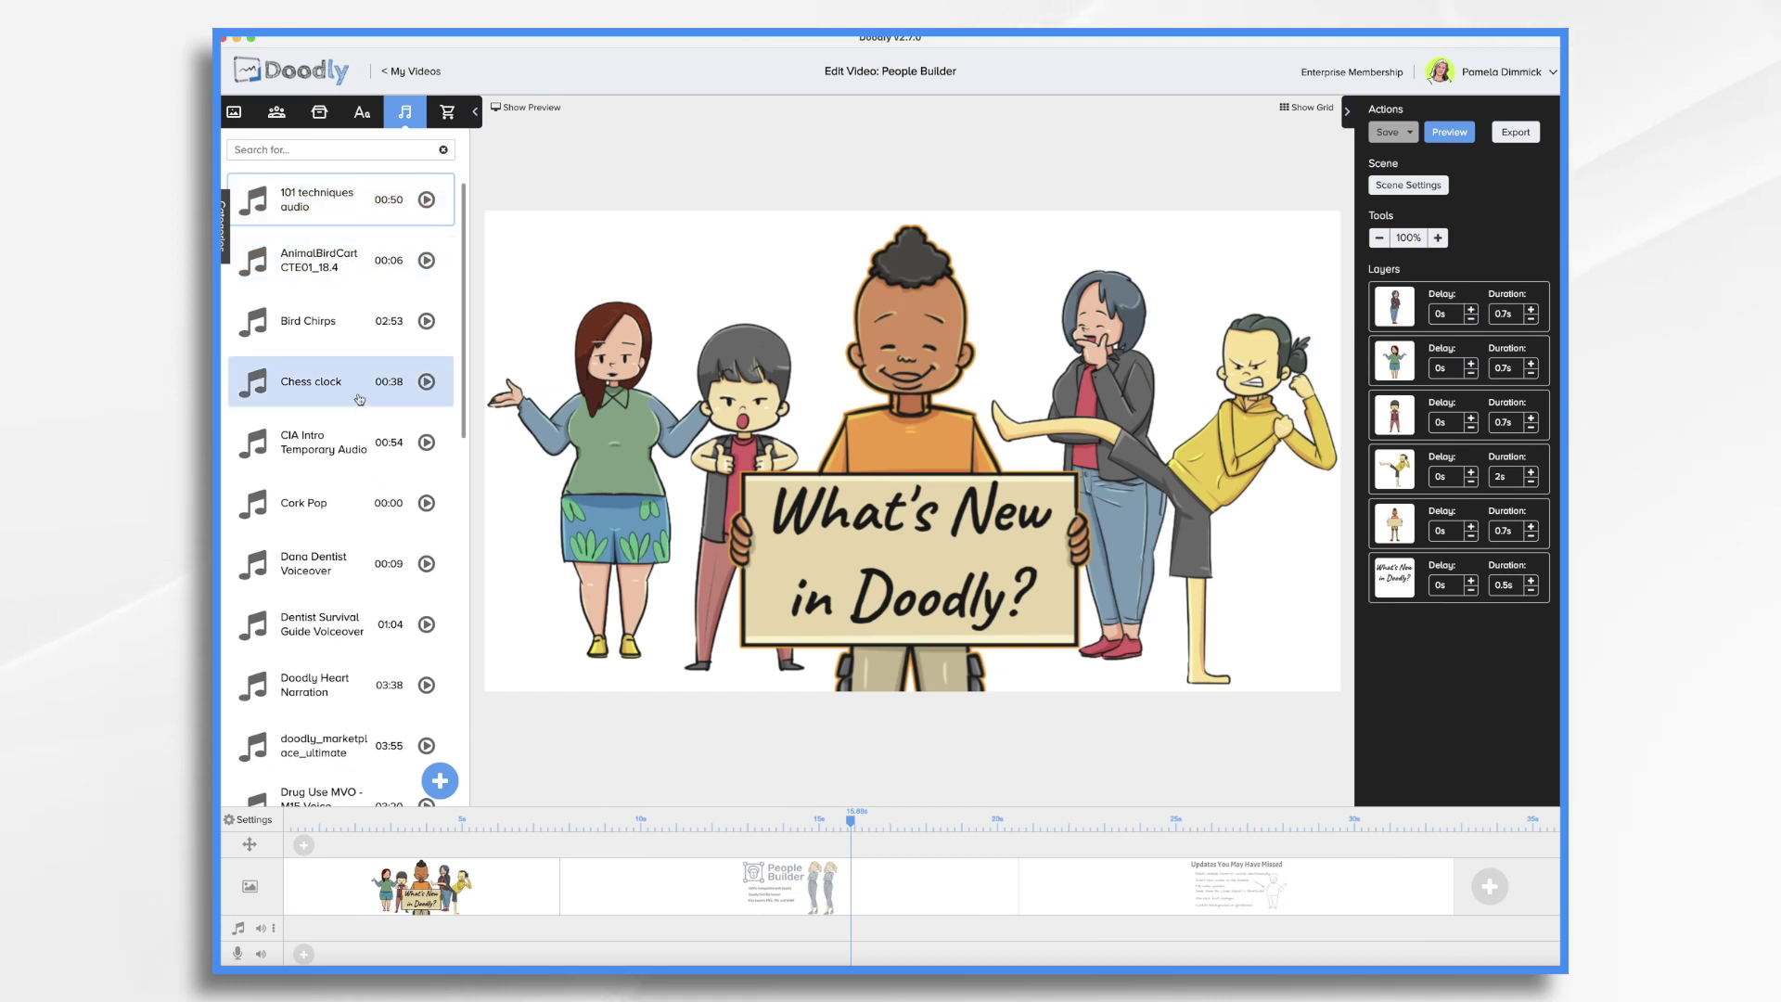
{"action": "left_click", "coordinate": [331, 445]}
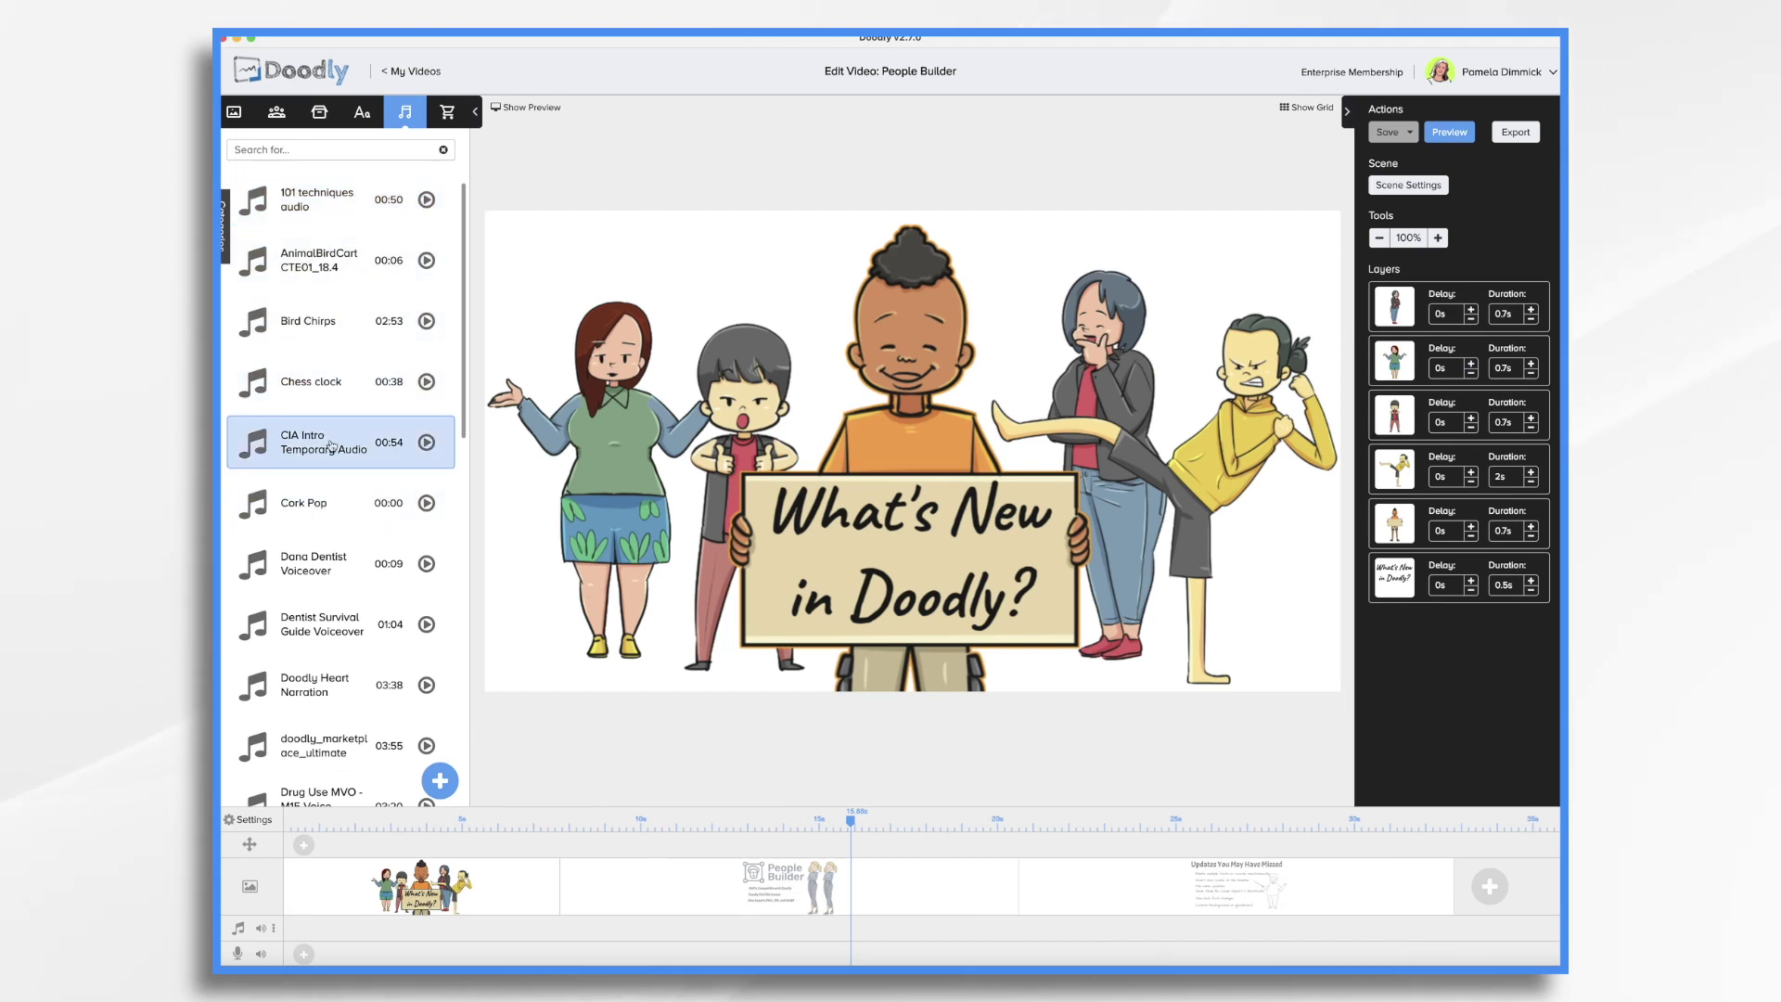
{"action": "left_click", "coordinate": [333, 571]}
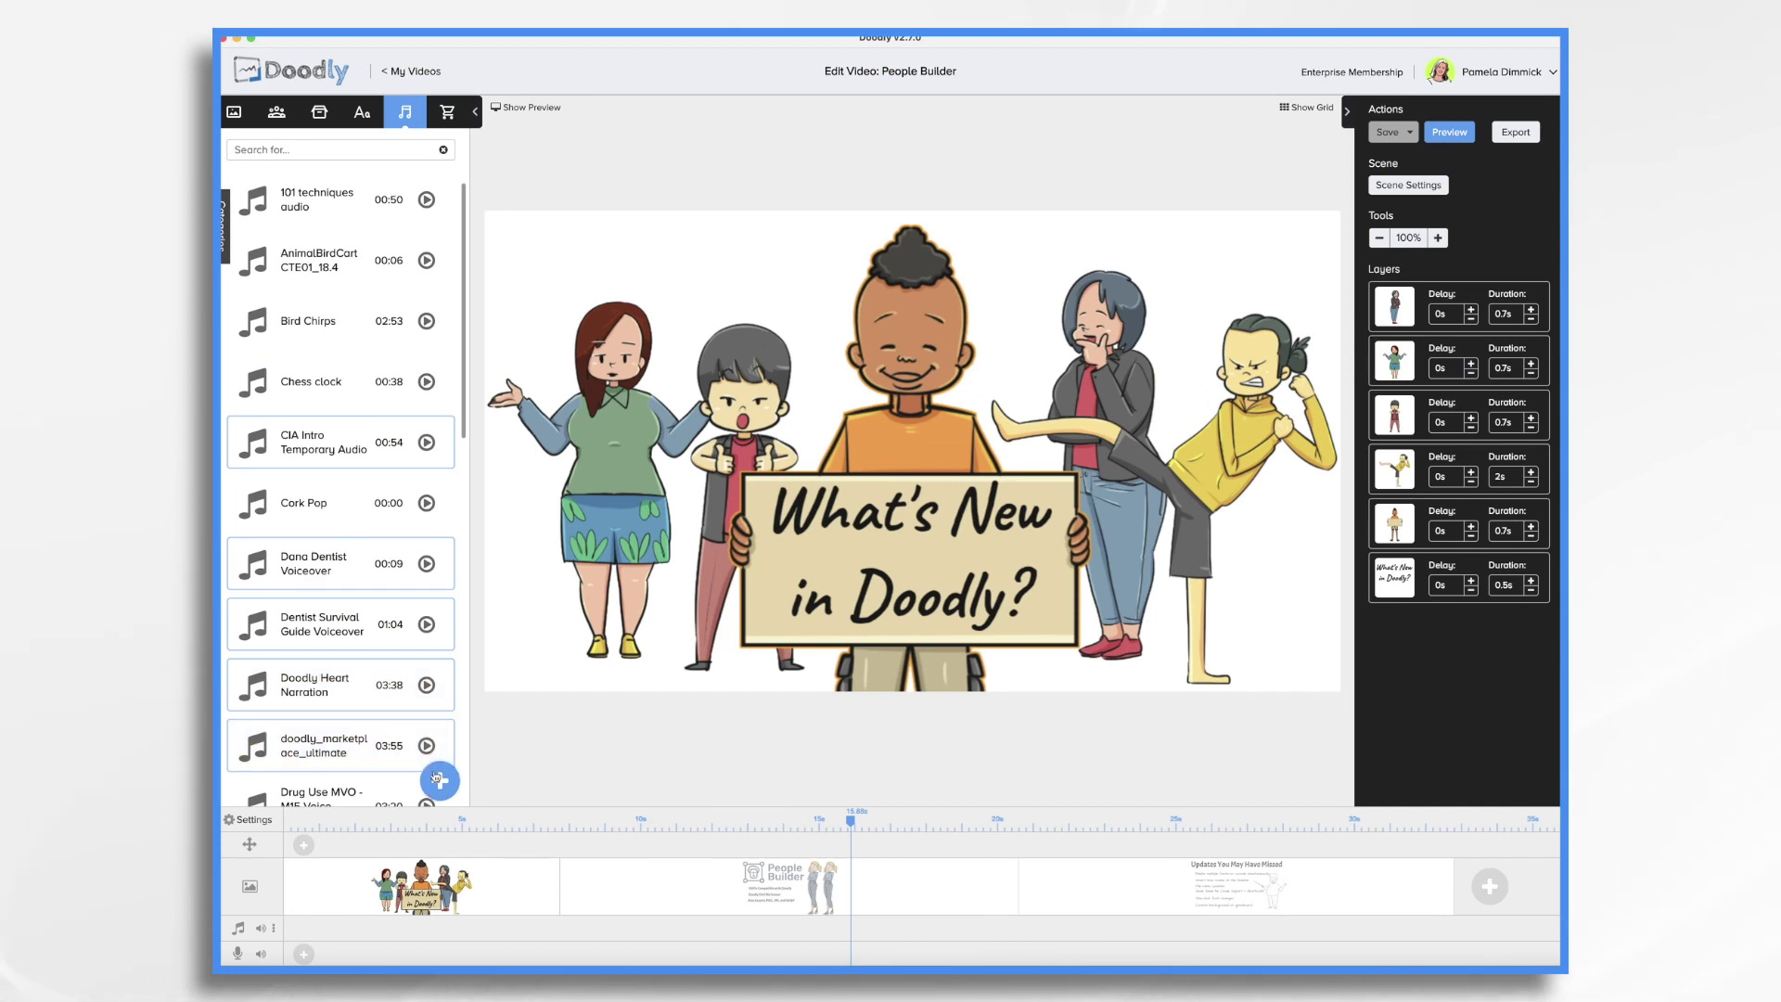
{"action": "right_click", "coordinate": [379, 763]}
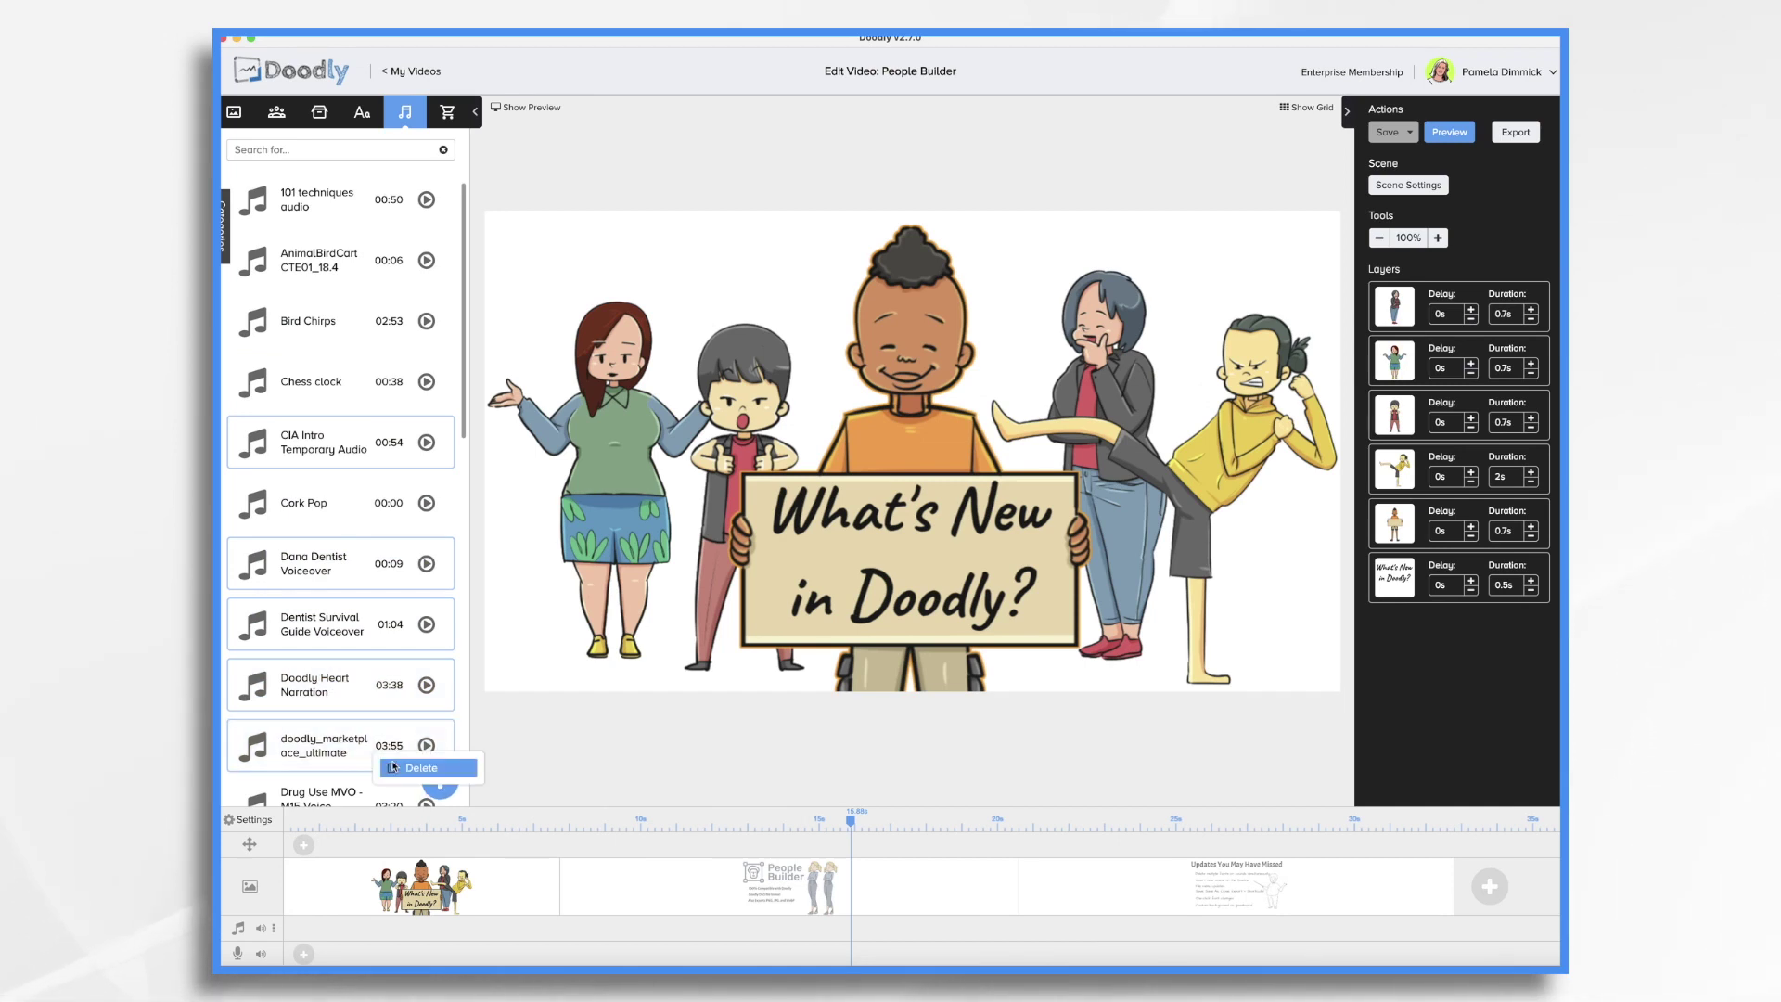
{"action": "left_click", "coordinate": [413, 769]}
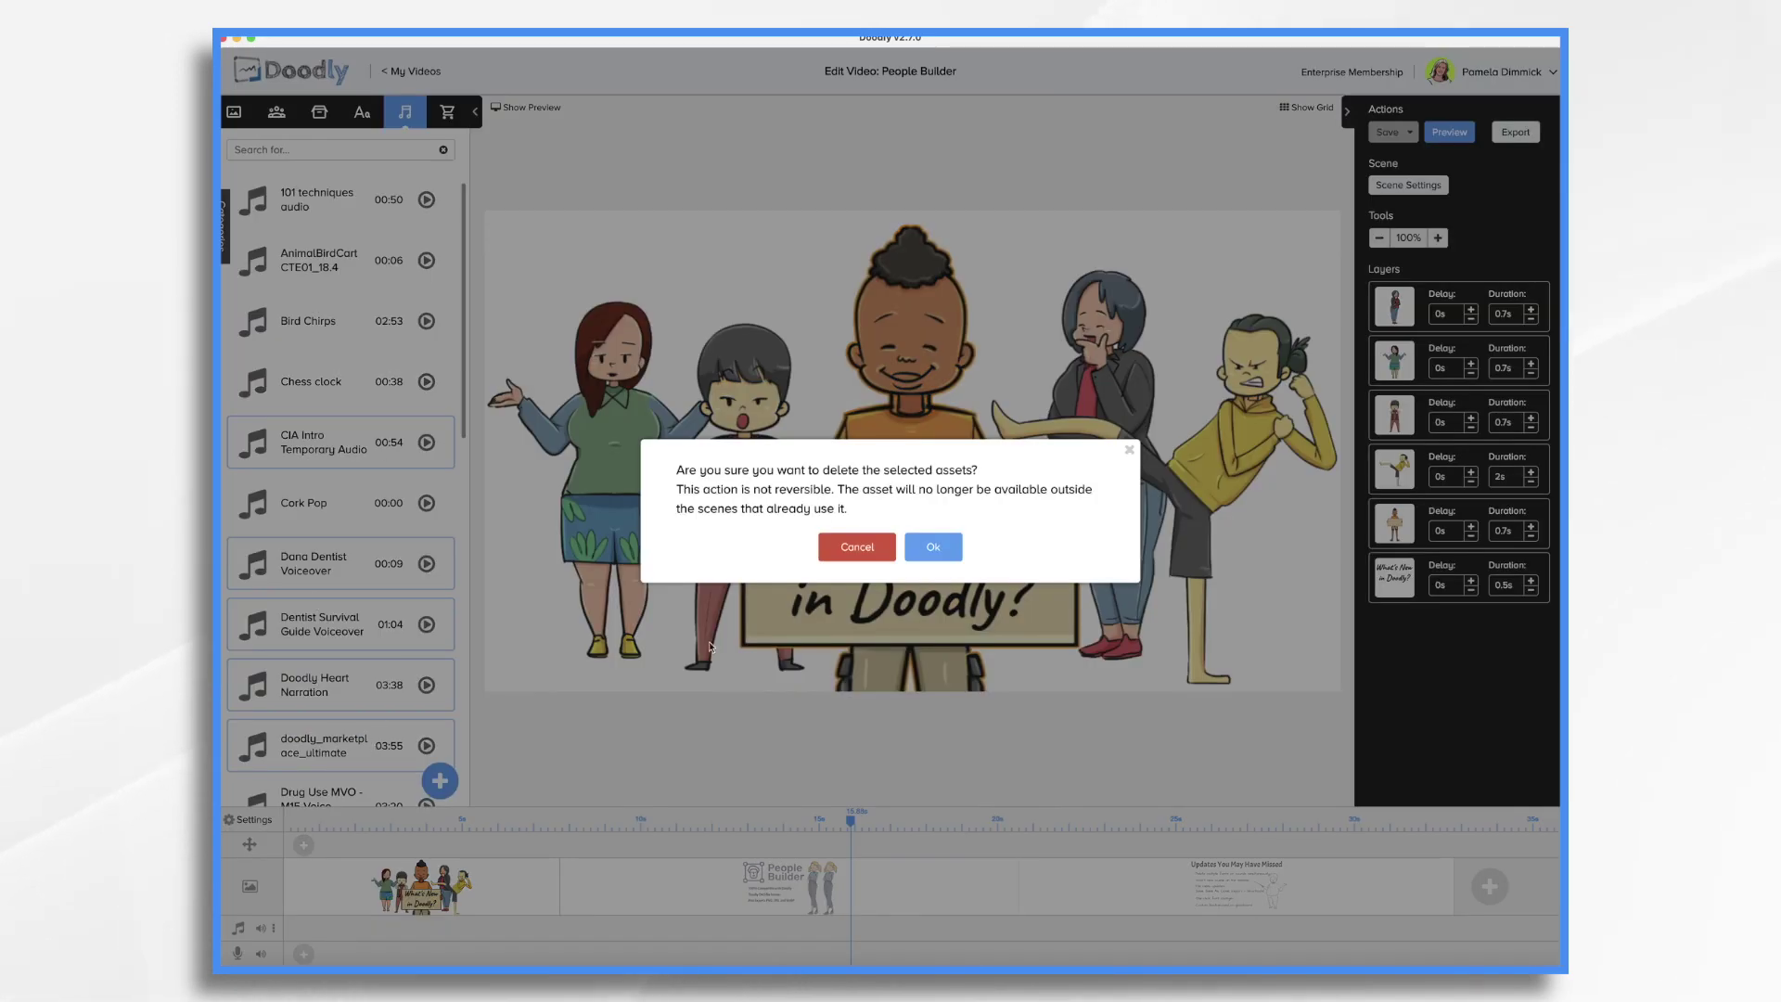
{"action": "left_click", "coordinate": [942, 547]}
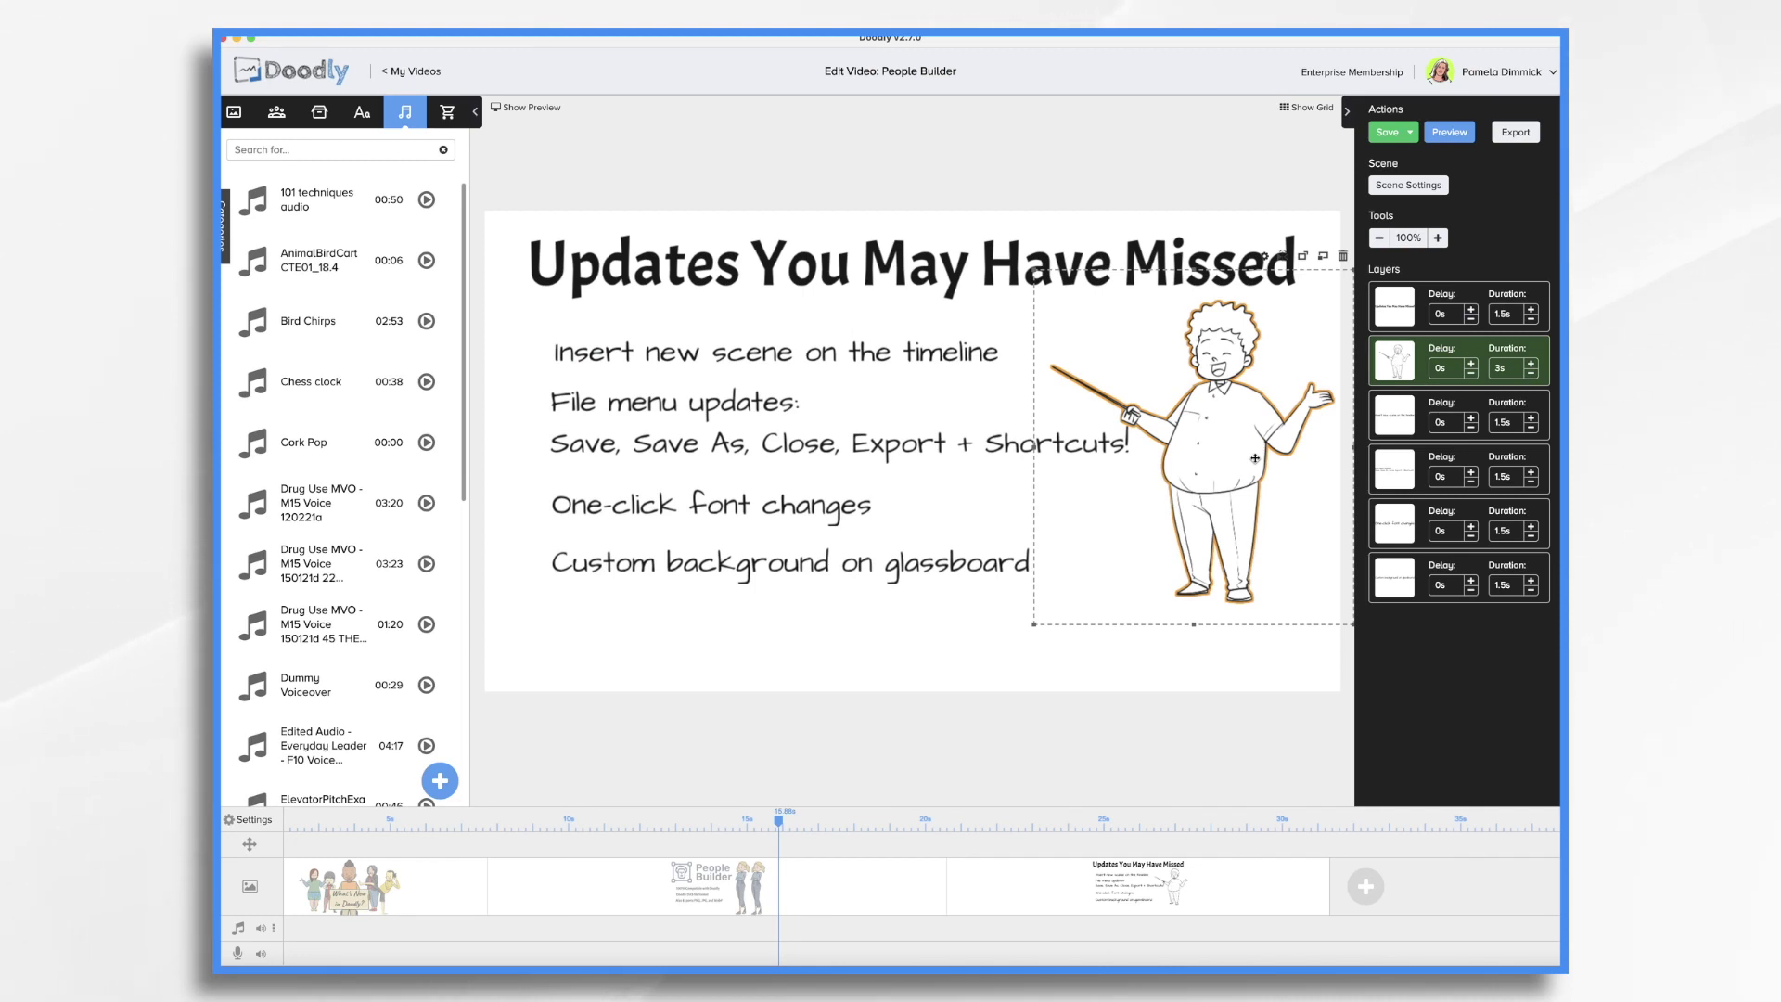
Save, move the Updates You May Have Missed scene before People Builder, and insert a blank scene
{"action": "key", "text": "super+s"}
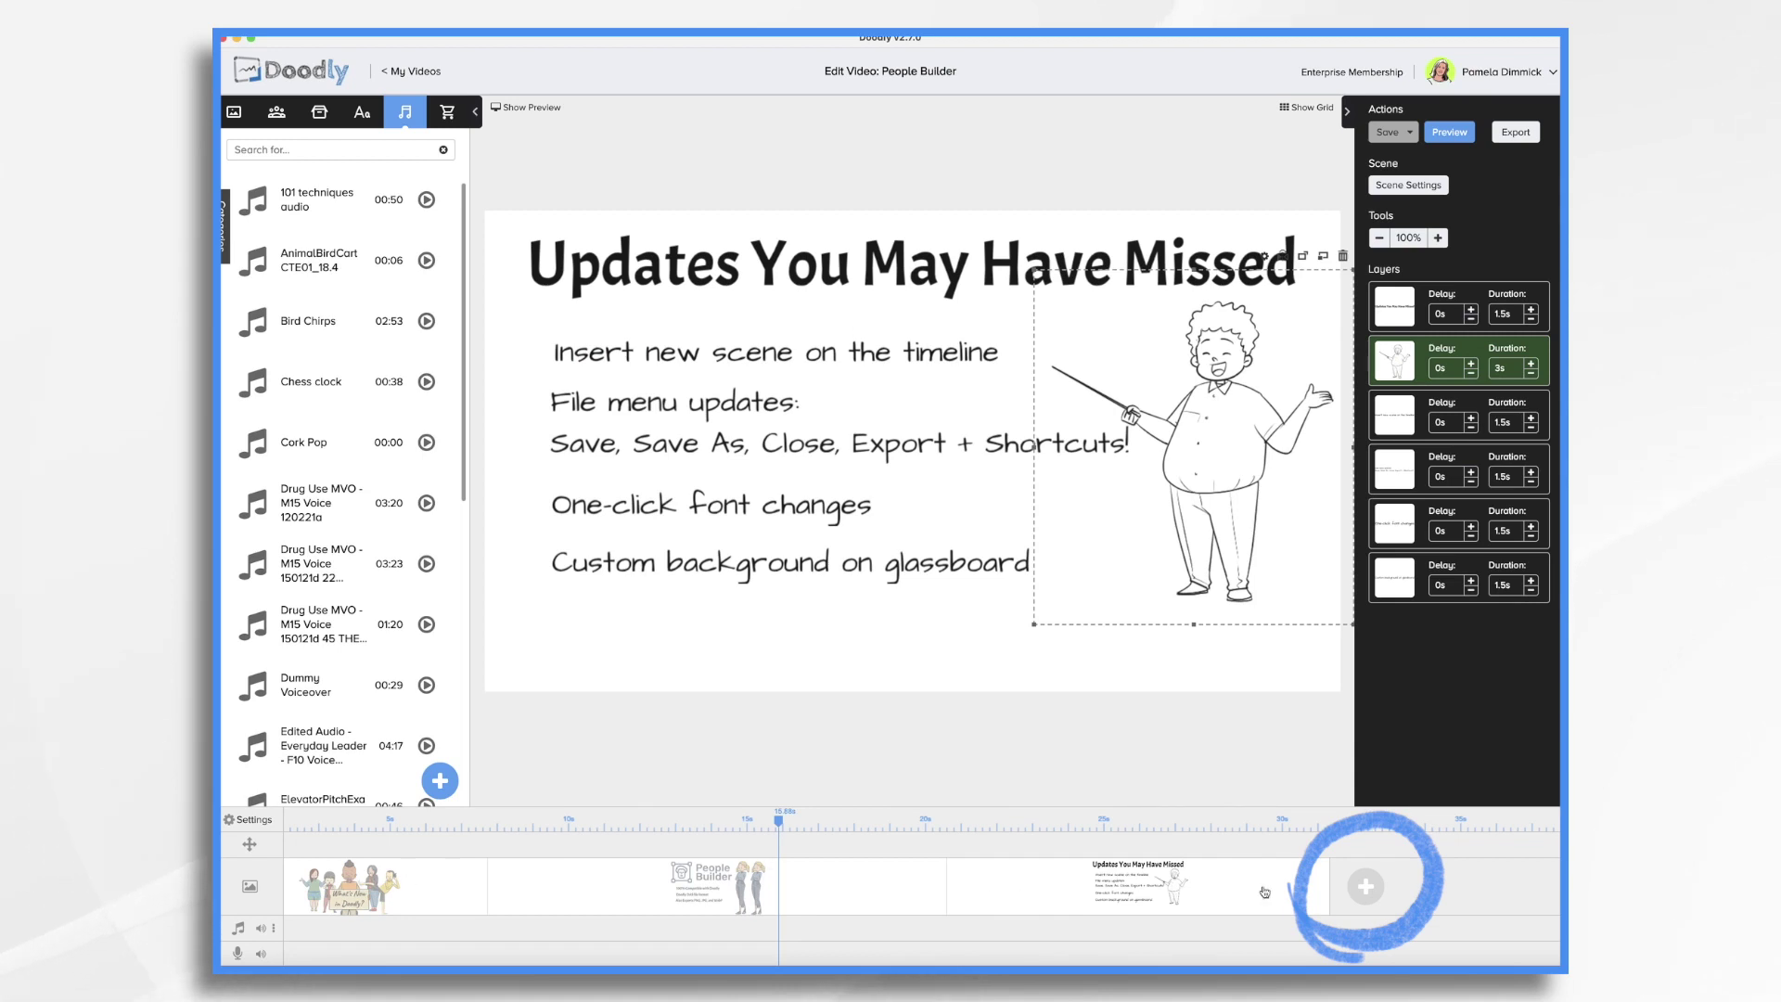
{"action": "mouse_move", "coordinate": [1267, 891]}
{"action": "left_mouse_down"}
{"action": "mouse_move", "coordinate": [755, 893]}
{"action": "mouse_move", "coordinate": [770, 892]}
{"action": "left_mouse_up"}
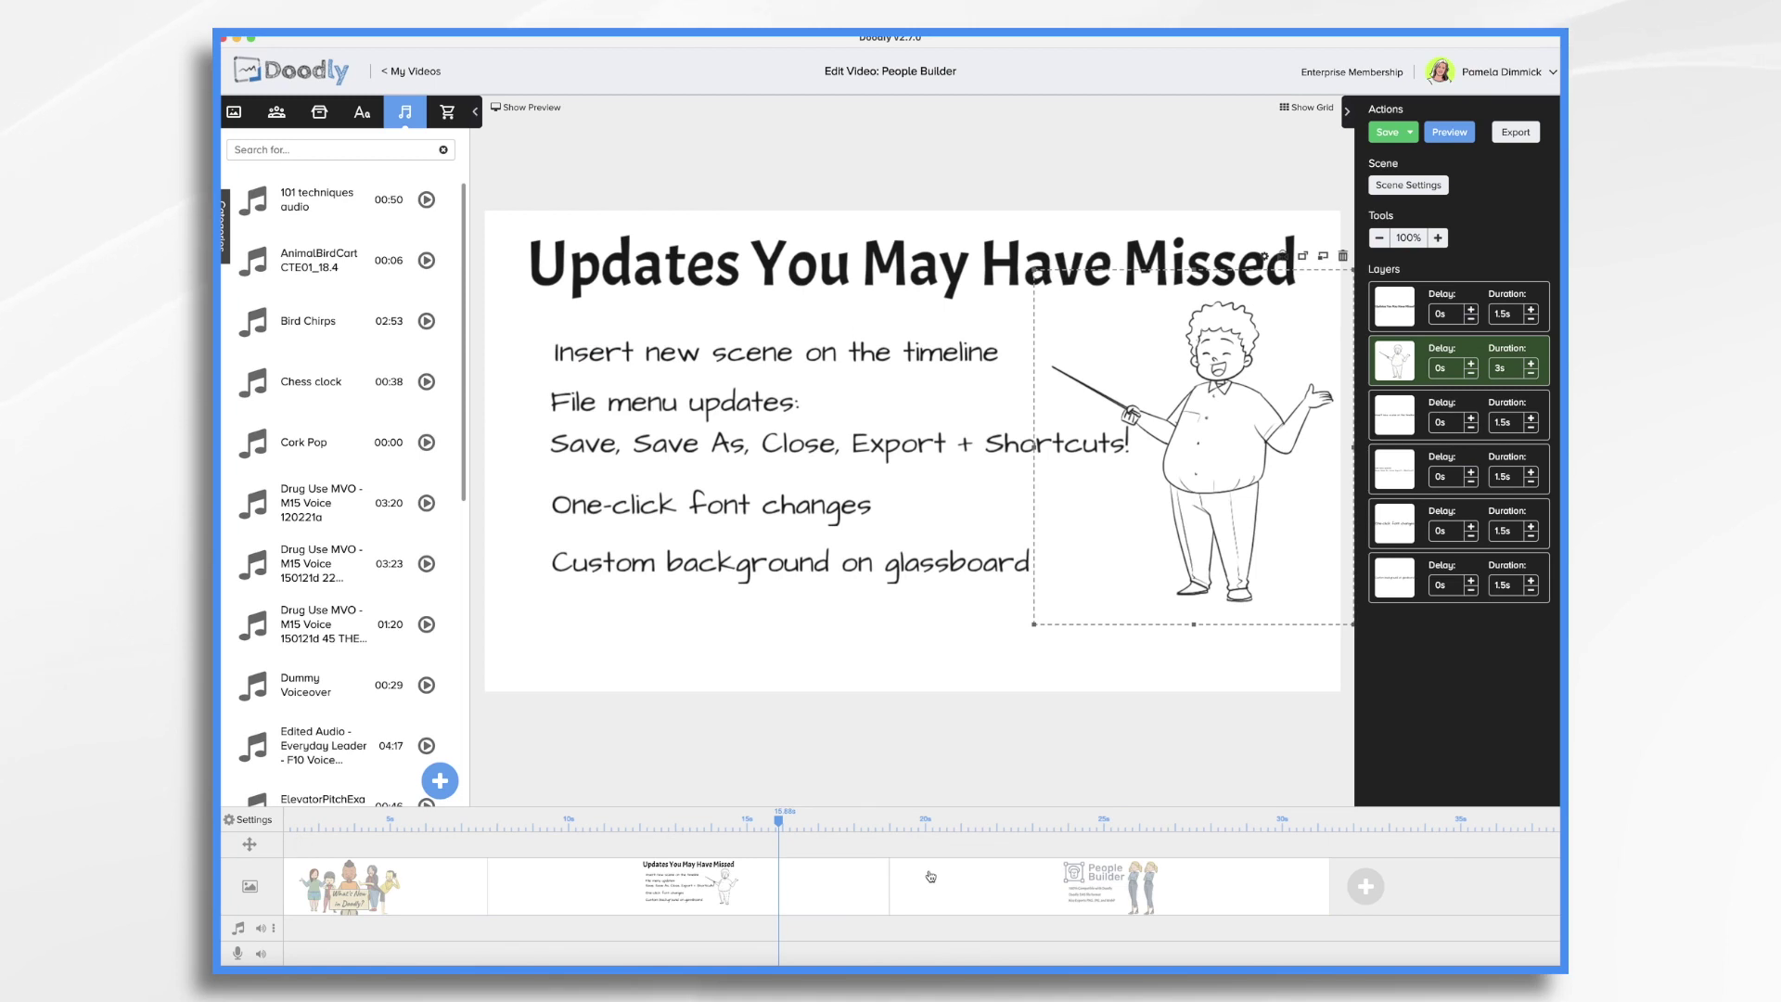
{"action": "right_click", "coordinate": [836, 893]}
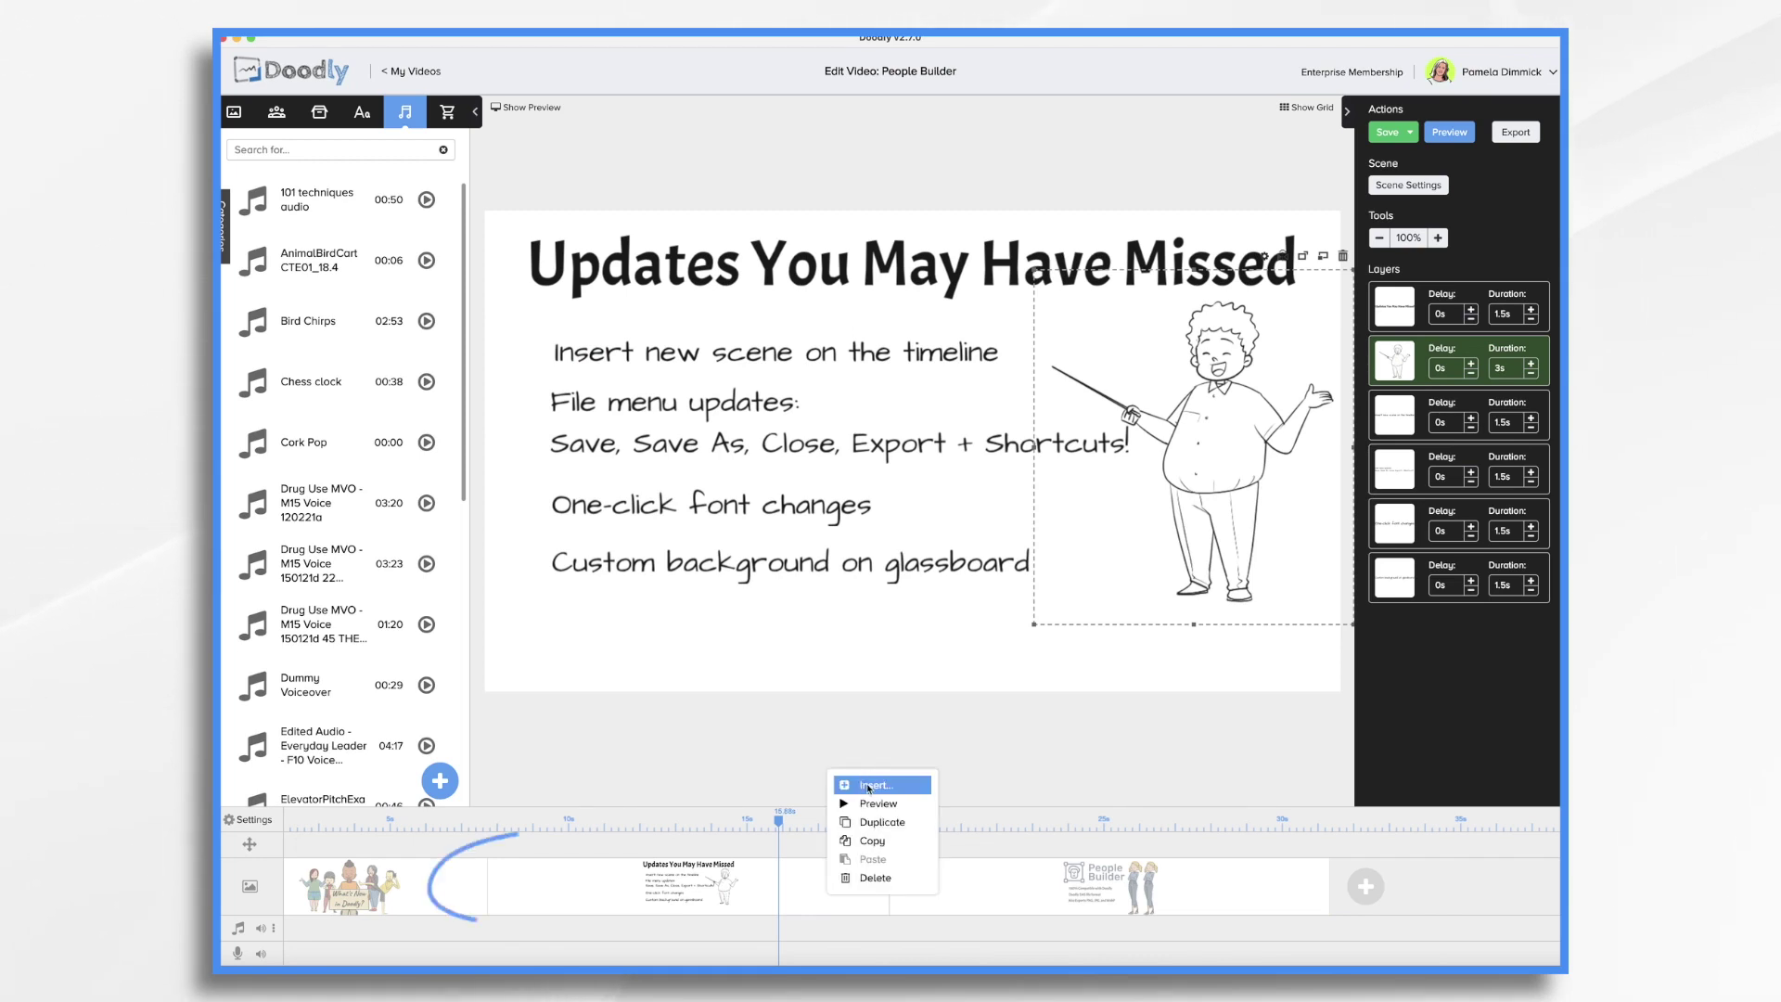
{"action": "left_click", "coordinate": [867, 785]}
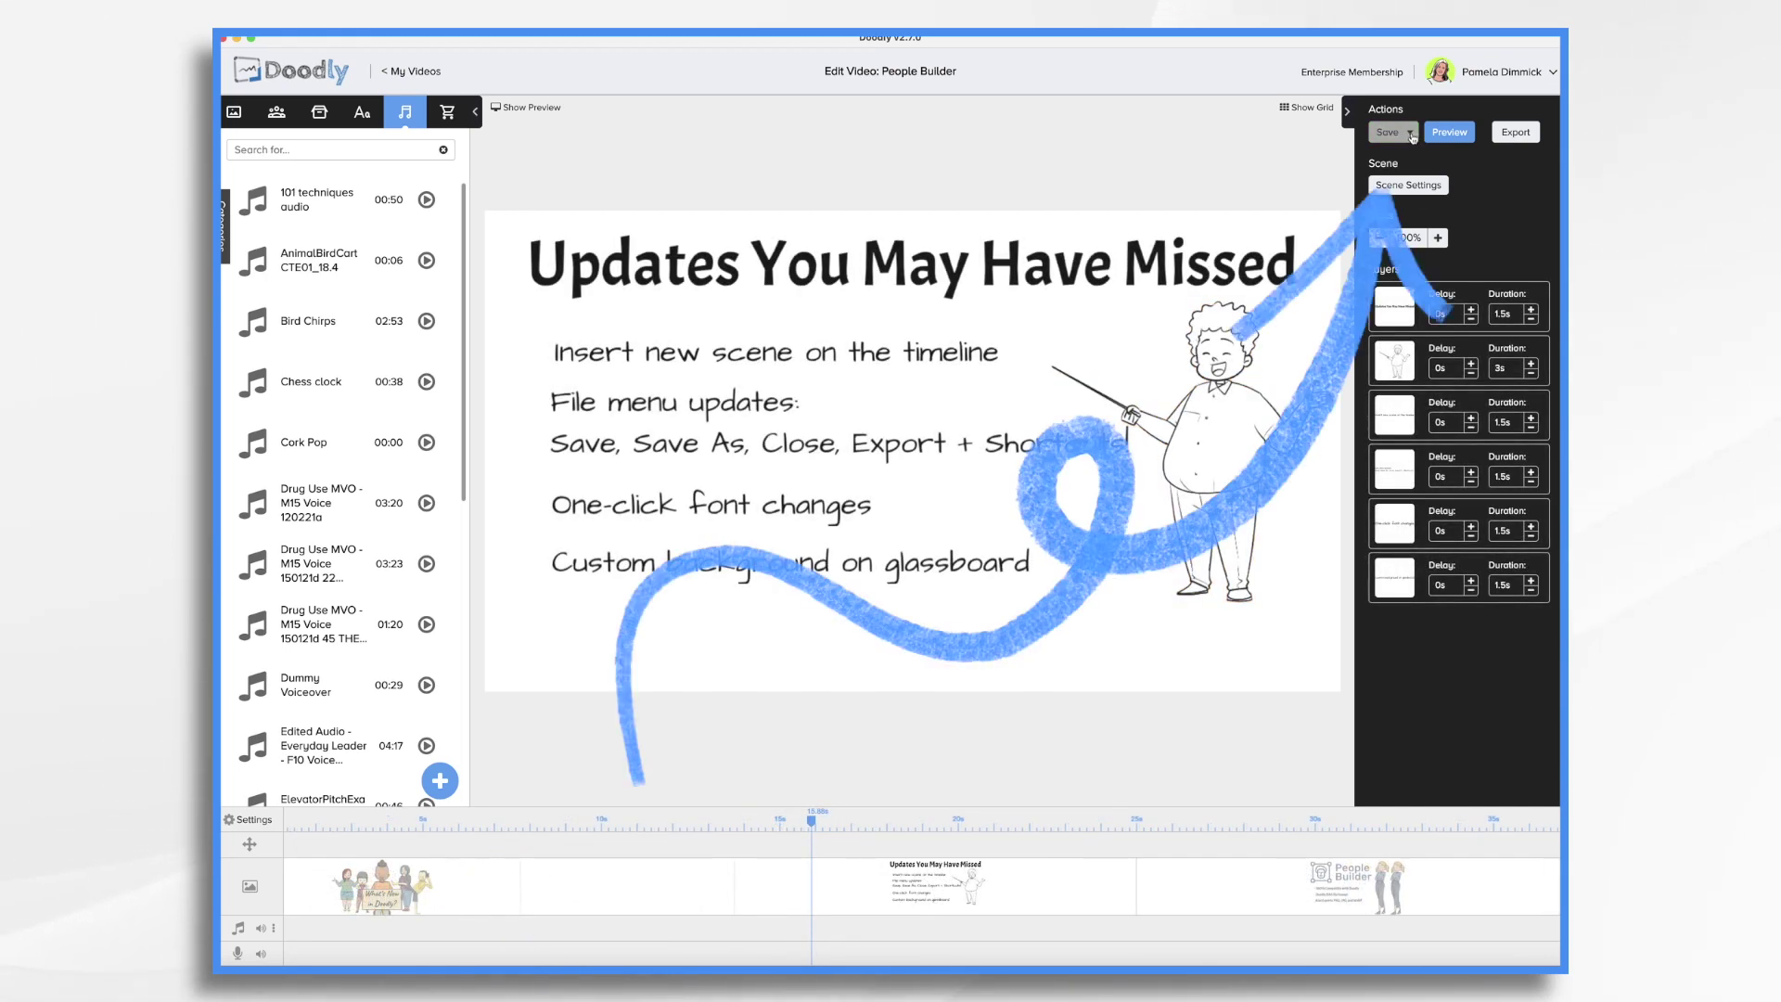
Reveal the Save As option beside Save, then show the File menu's save commands
{"action": "left_click", "coordinate": [1412, 136]}
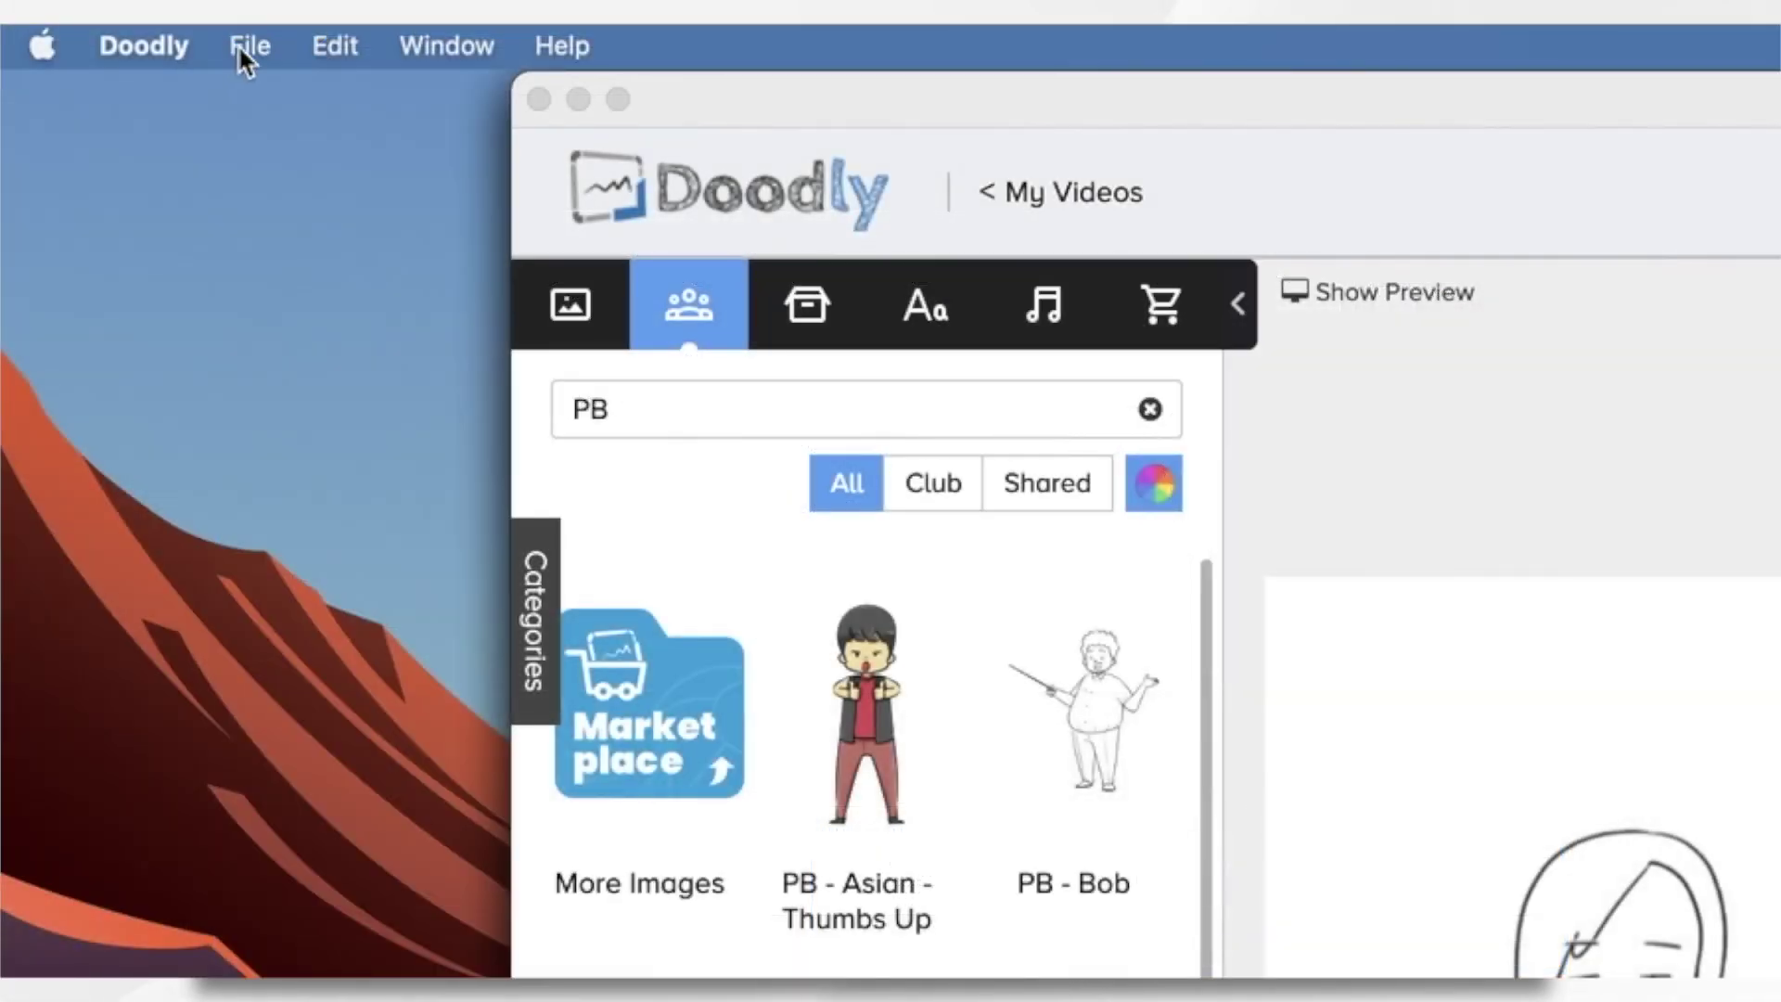
{"action": "left_click", "coordinate": [241, 46]}
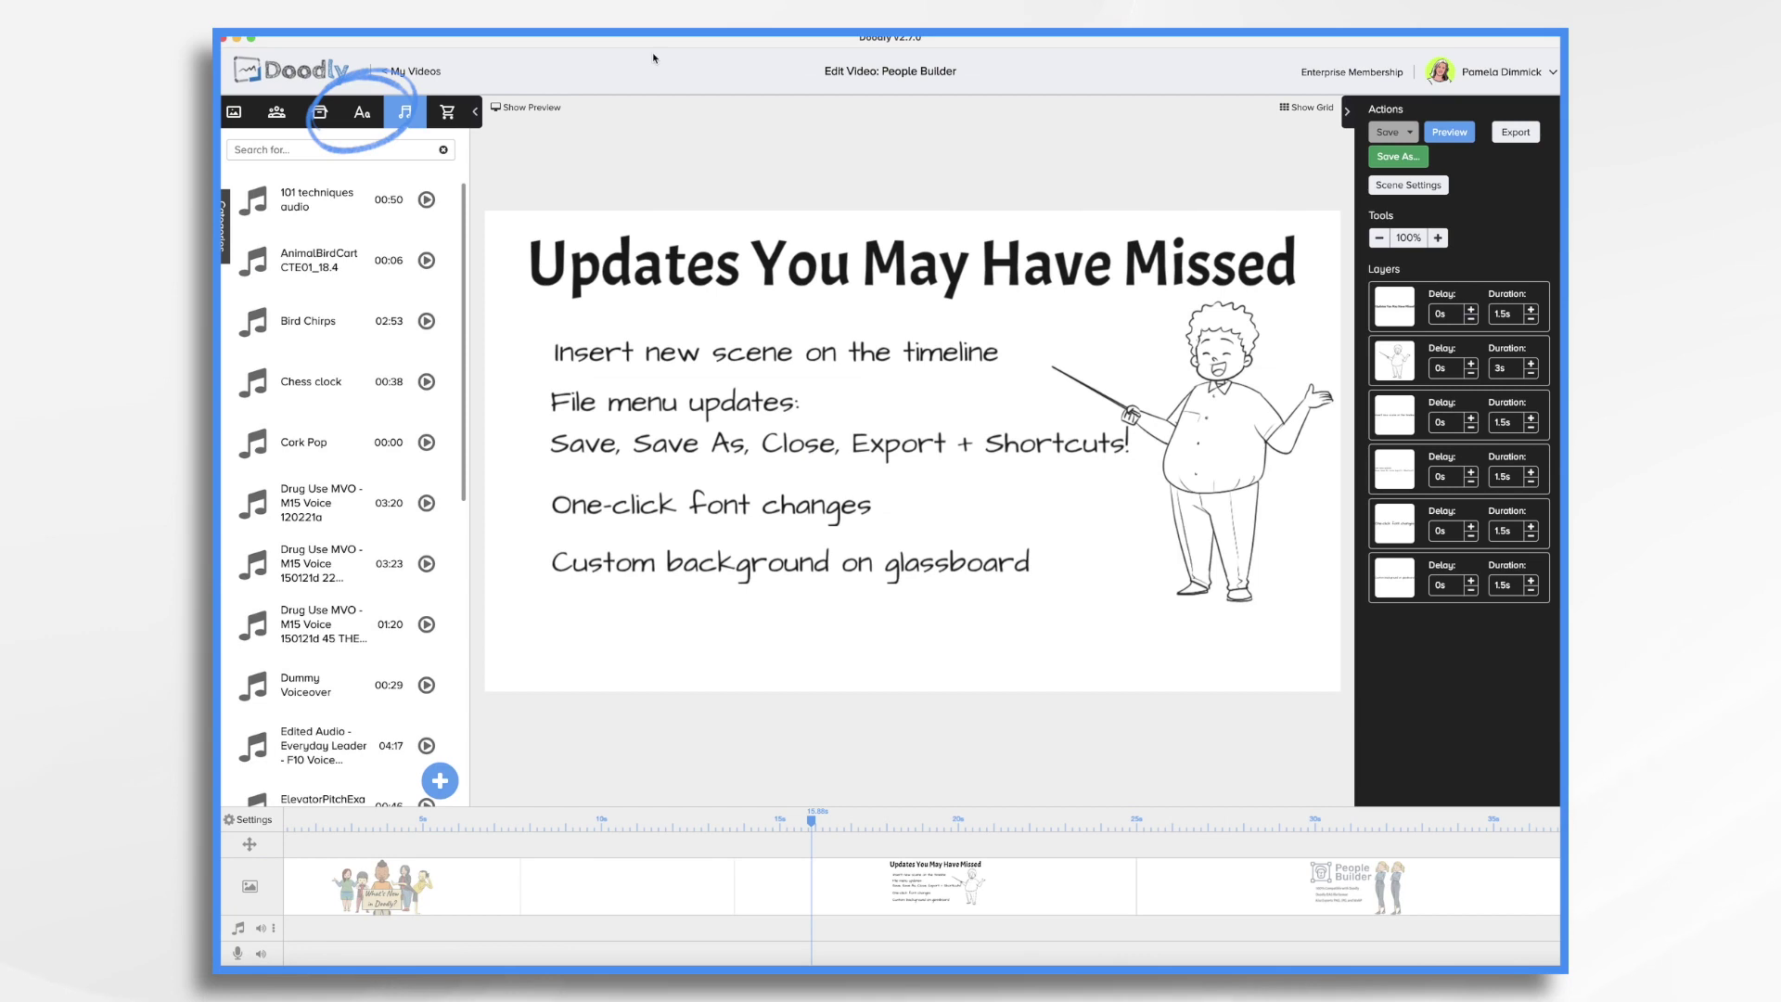
Replace the font of the 'Insert new scene on the timeline' line with Bangers
{"action": "left_click", "coordinate": [362, 114]}
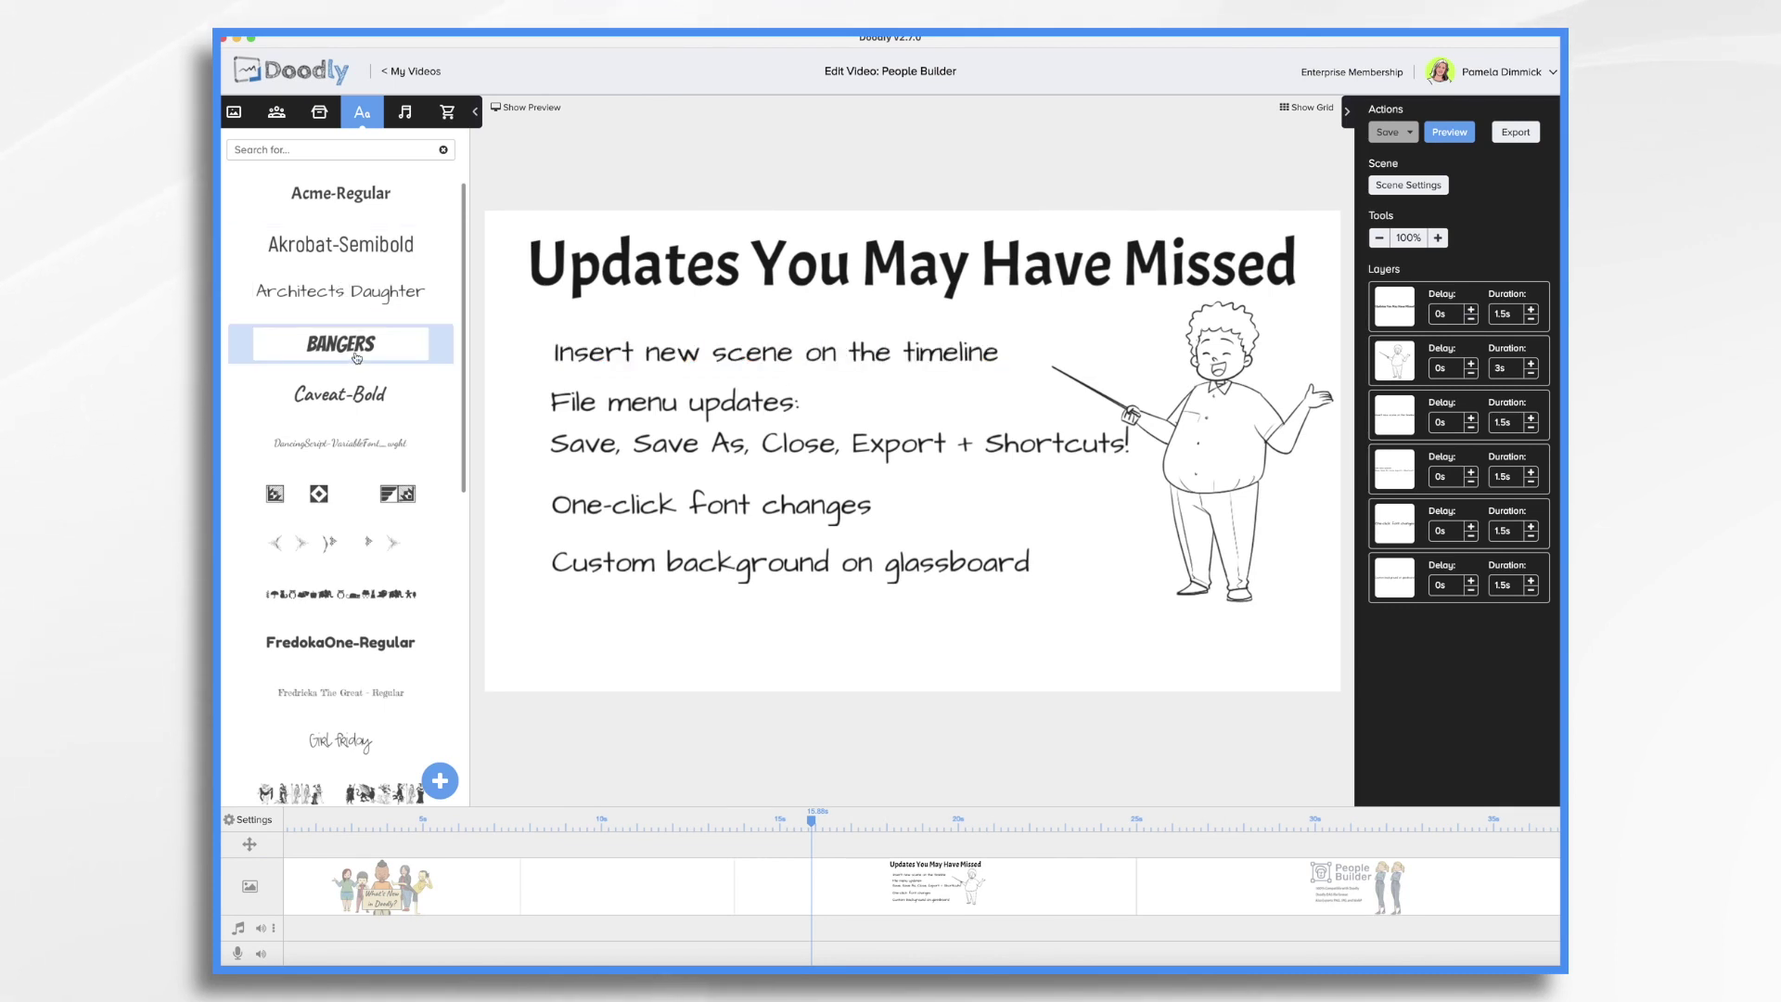
{"action": "left_click_drag", "start_coordinate": [396, 343], "coordinate": [680, 357]}
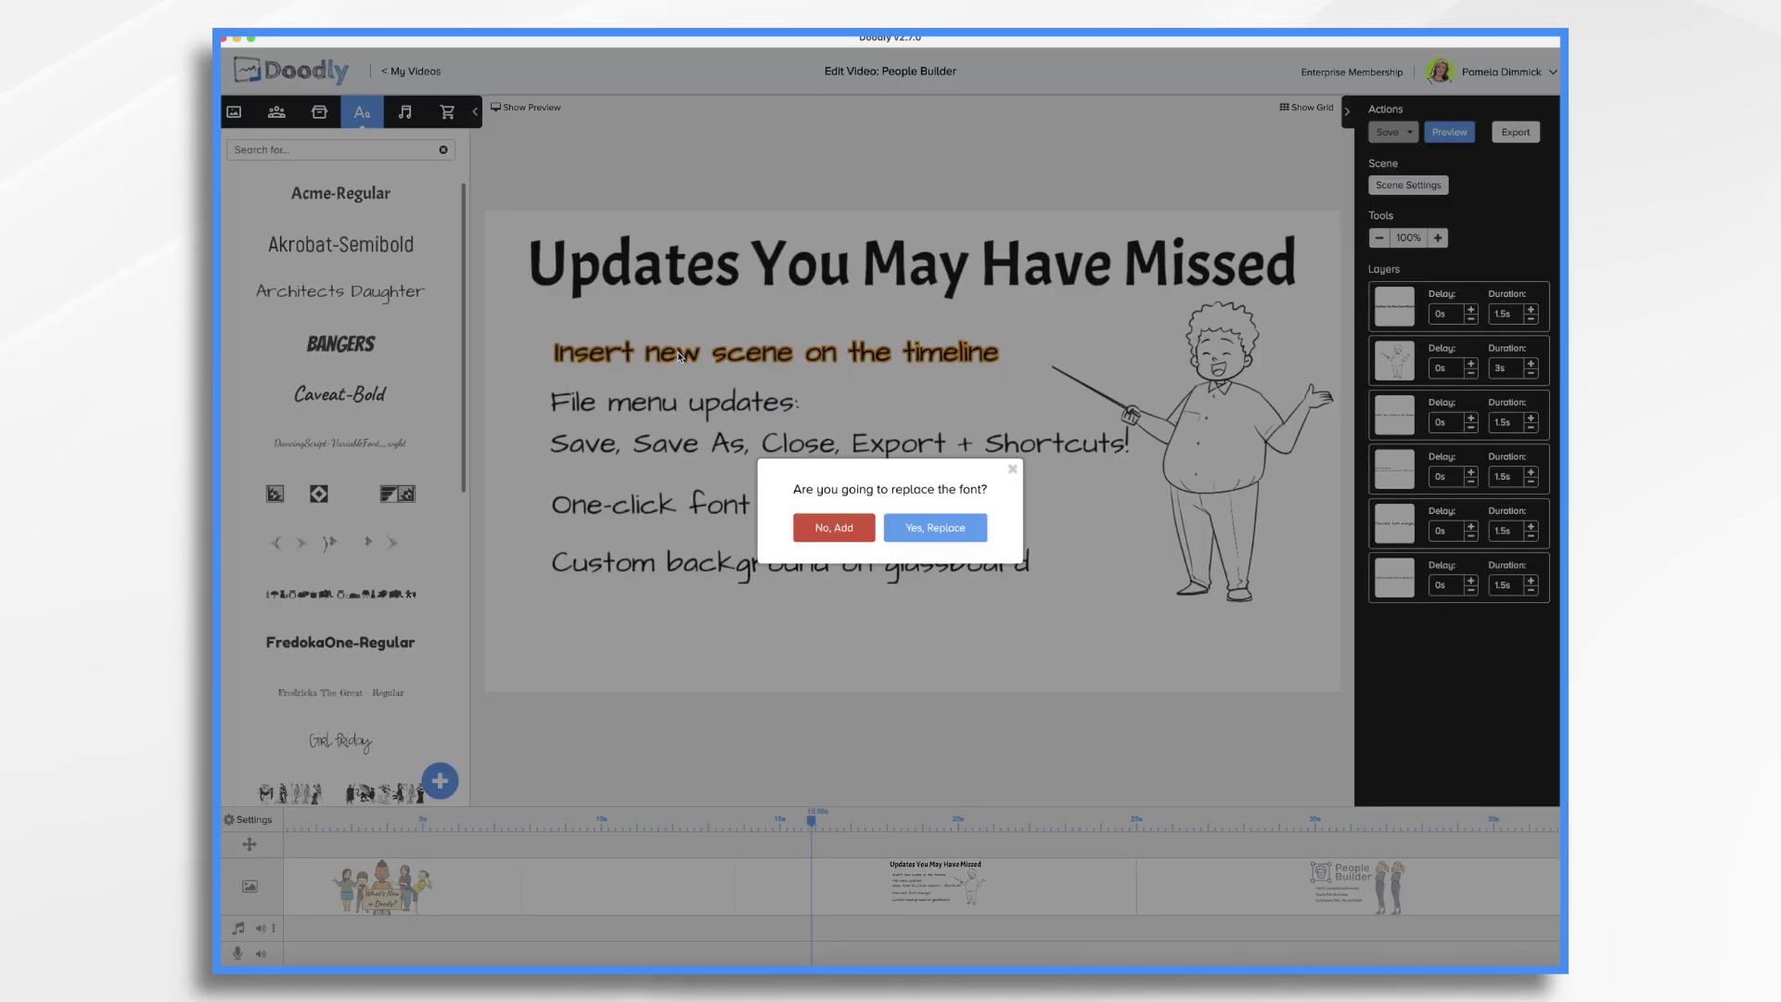
{"action": "left_click", "coordinate": [945, 536]}
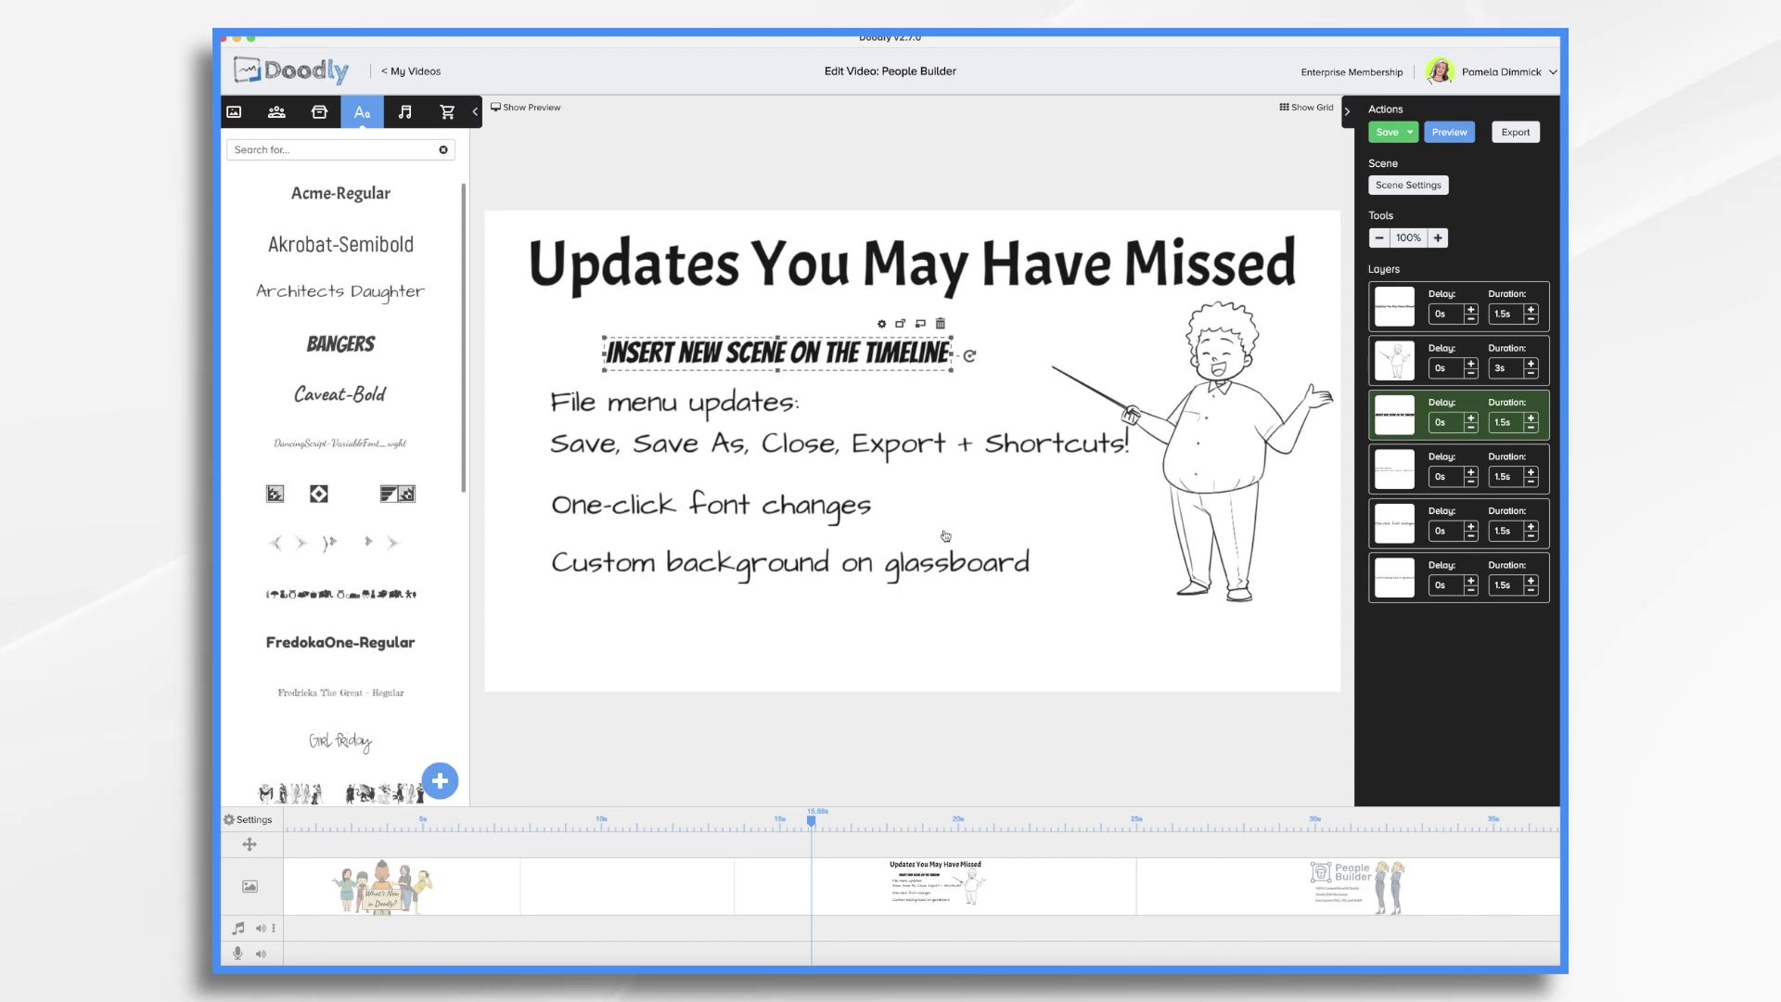
Try Akrobat, Caveat, Fredoka One, IM Fell English and Onevia fonts before settling on Permanent Marker
{"action": "left_click", "coordinate": [343, 244]}
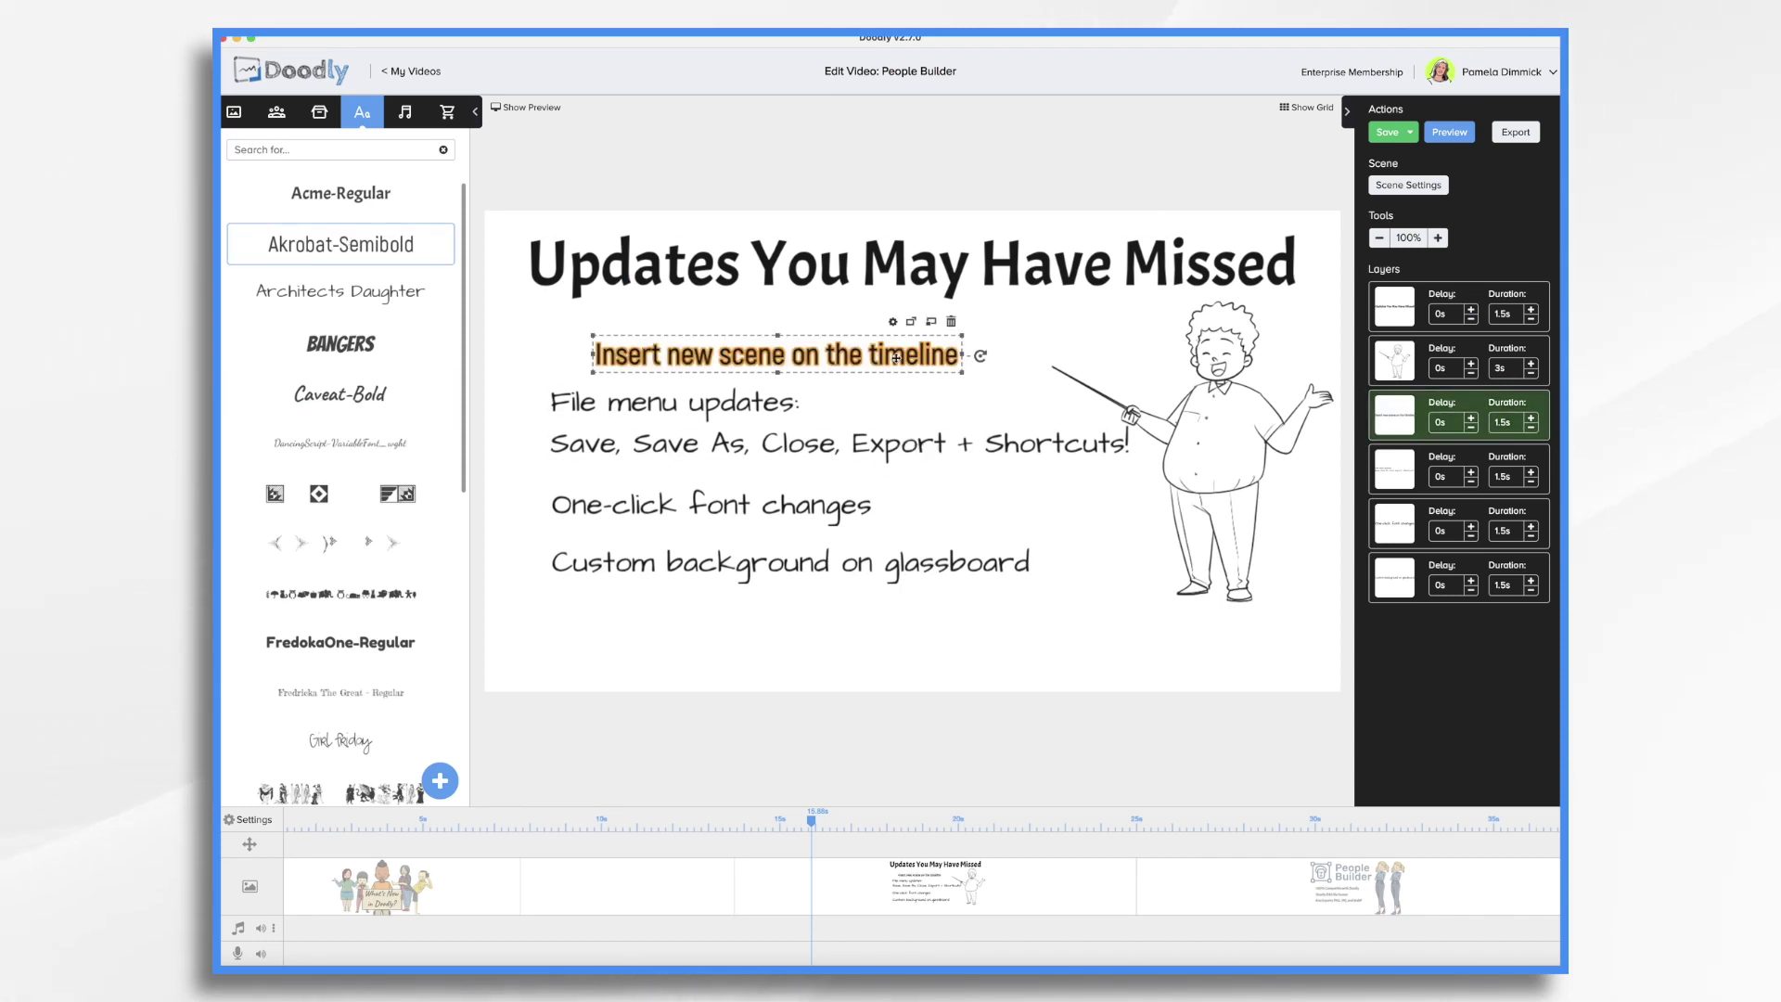
{"action": "left_click", "coordinate": [338, 395]}
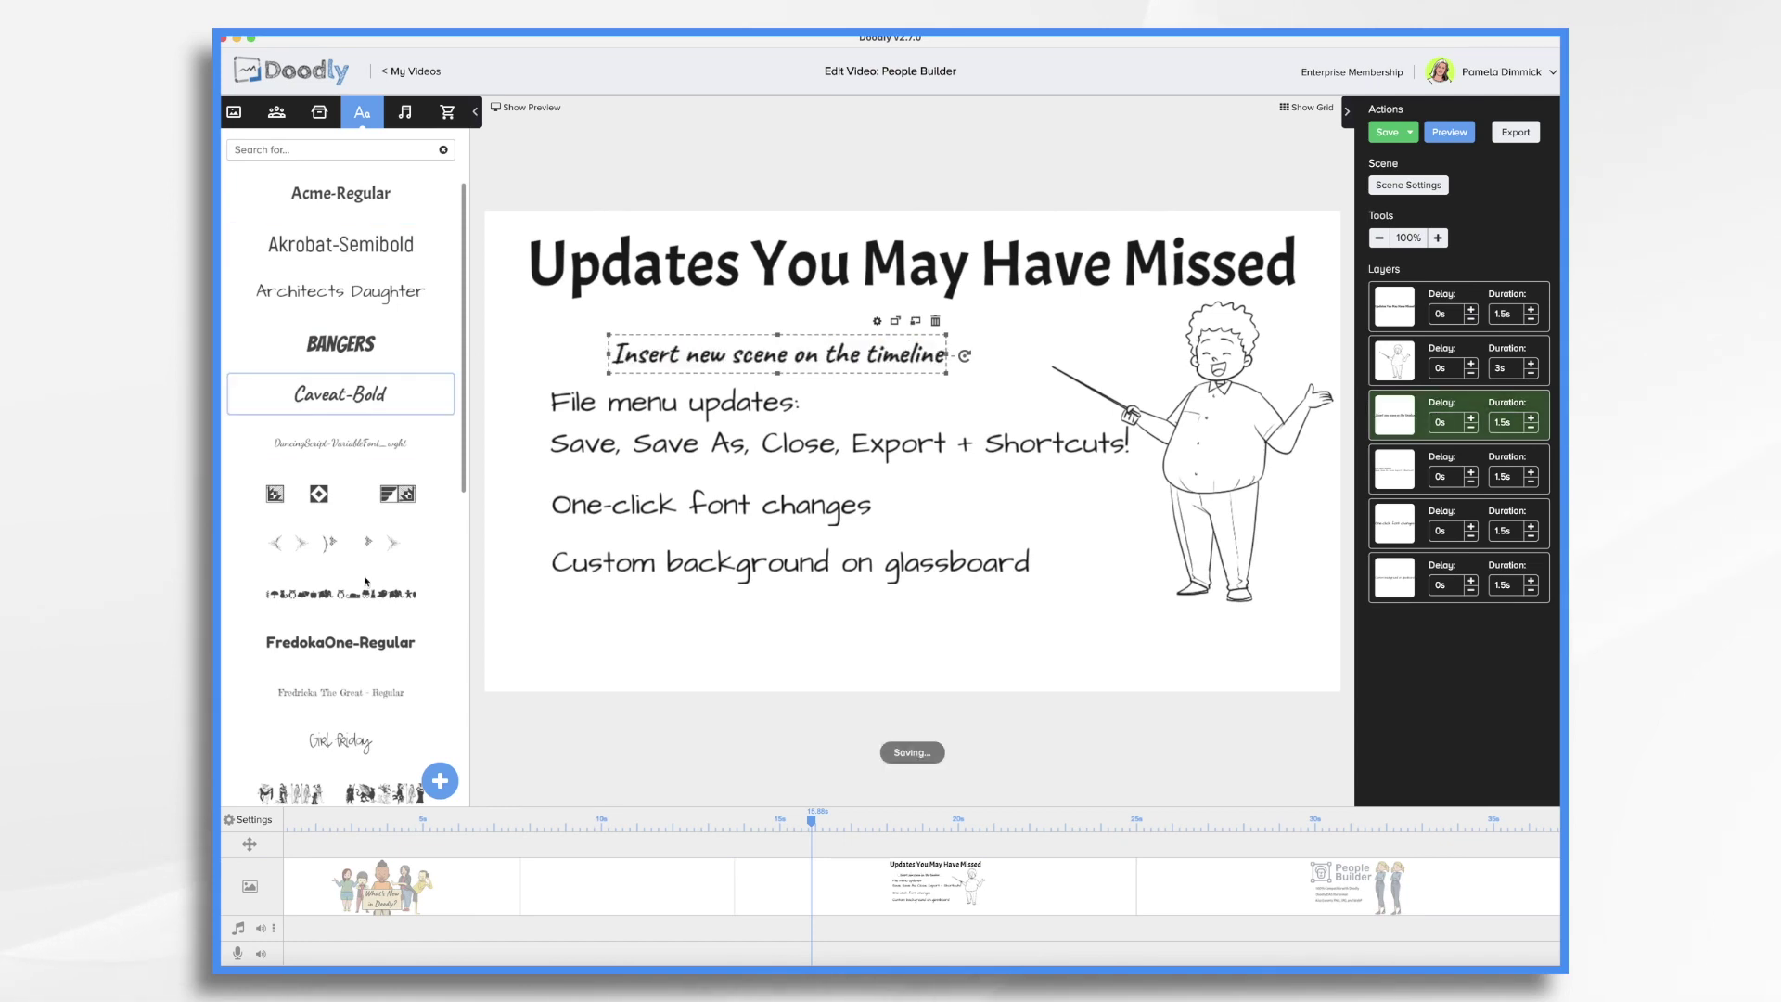
{"action": "left_click", "coordinate": [380, 643]}
{"action": "scroll", "coordinate": [376, 603], "scroll_direction": "down", "scroll_amount": 4}
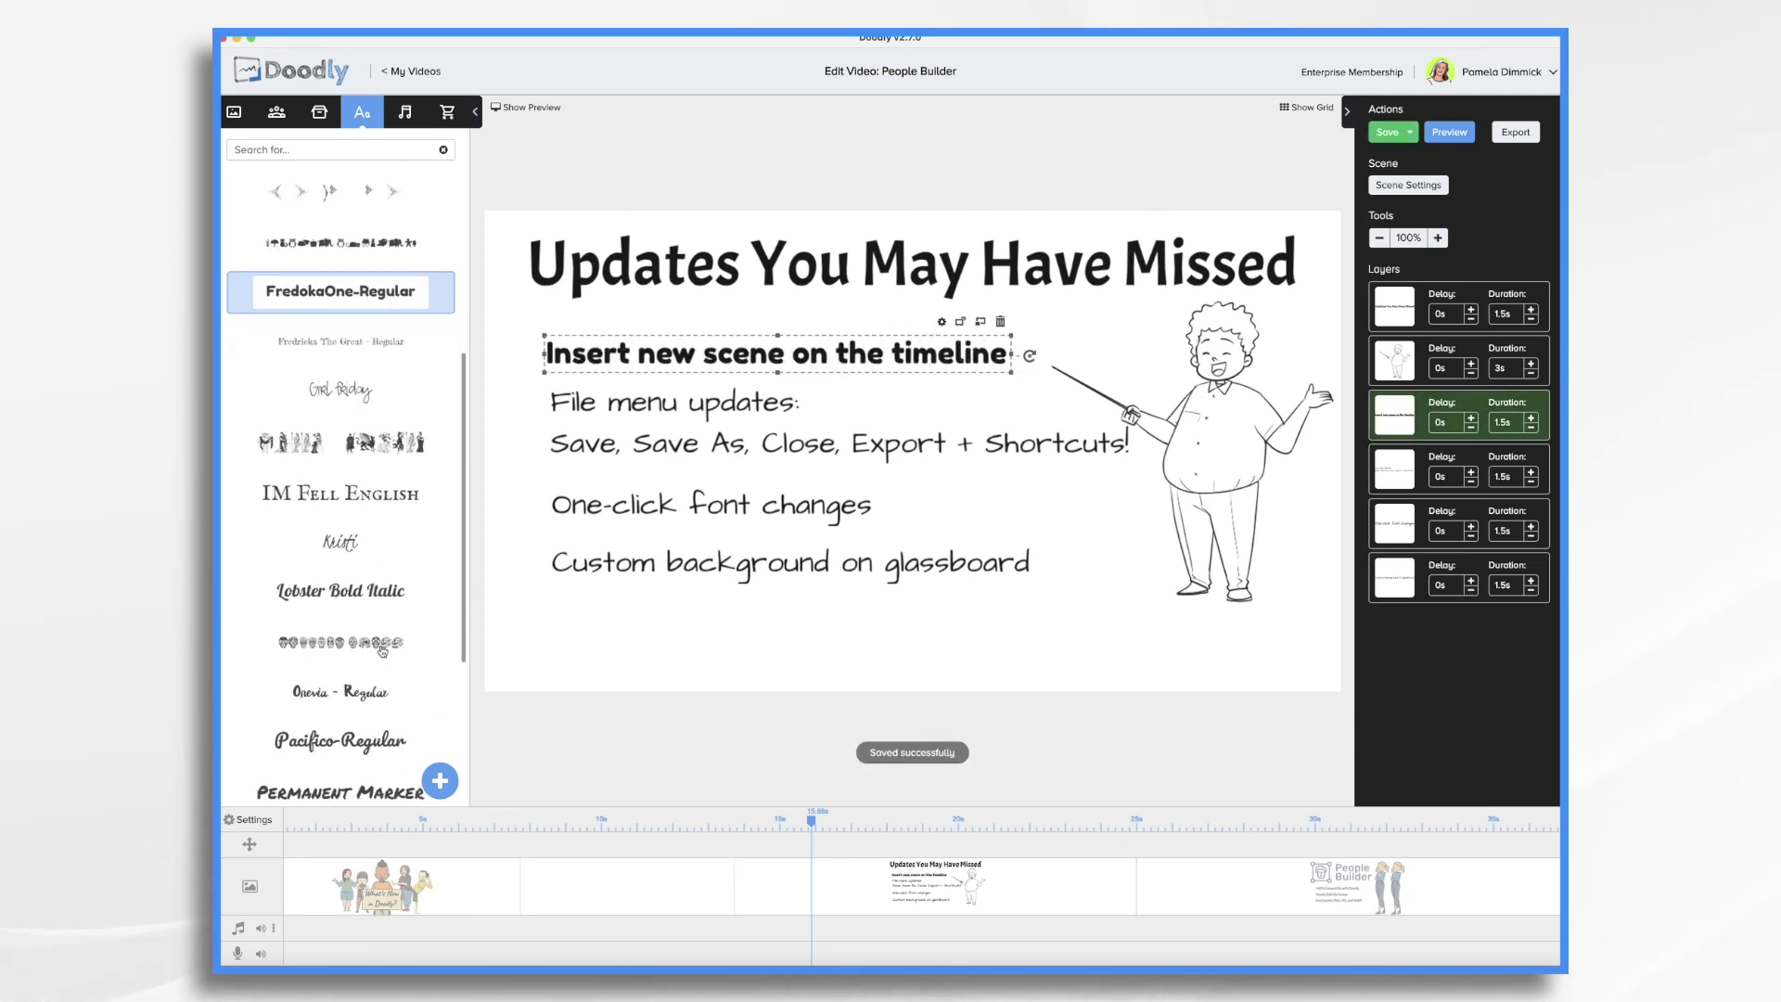
{"action": "left_click", "coordinate": [374, 496]}
{"action": "left_click", "coordinate": [344, 680]}
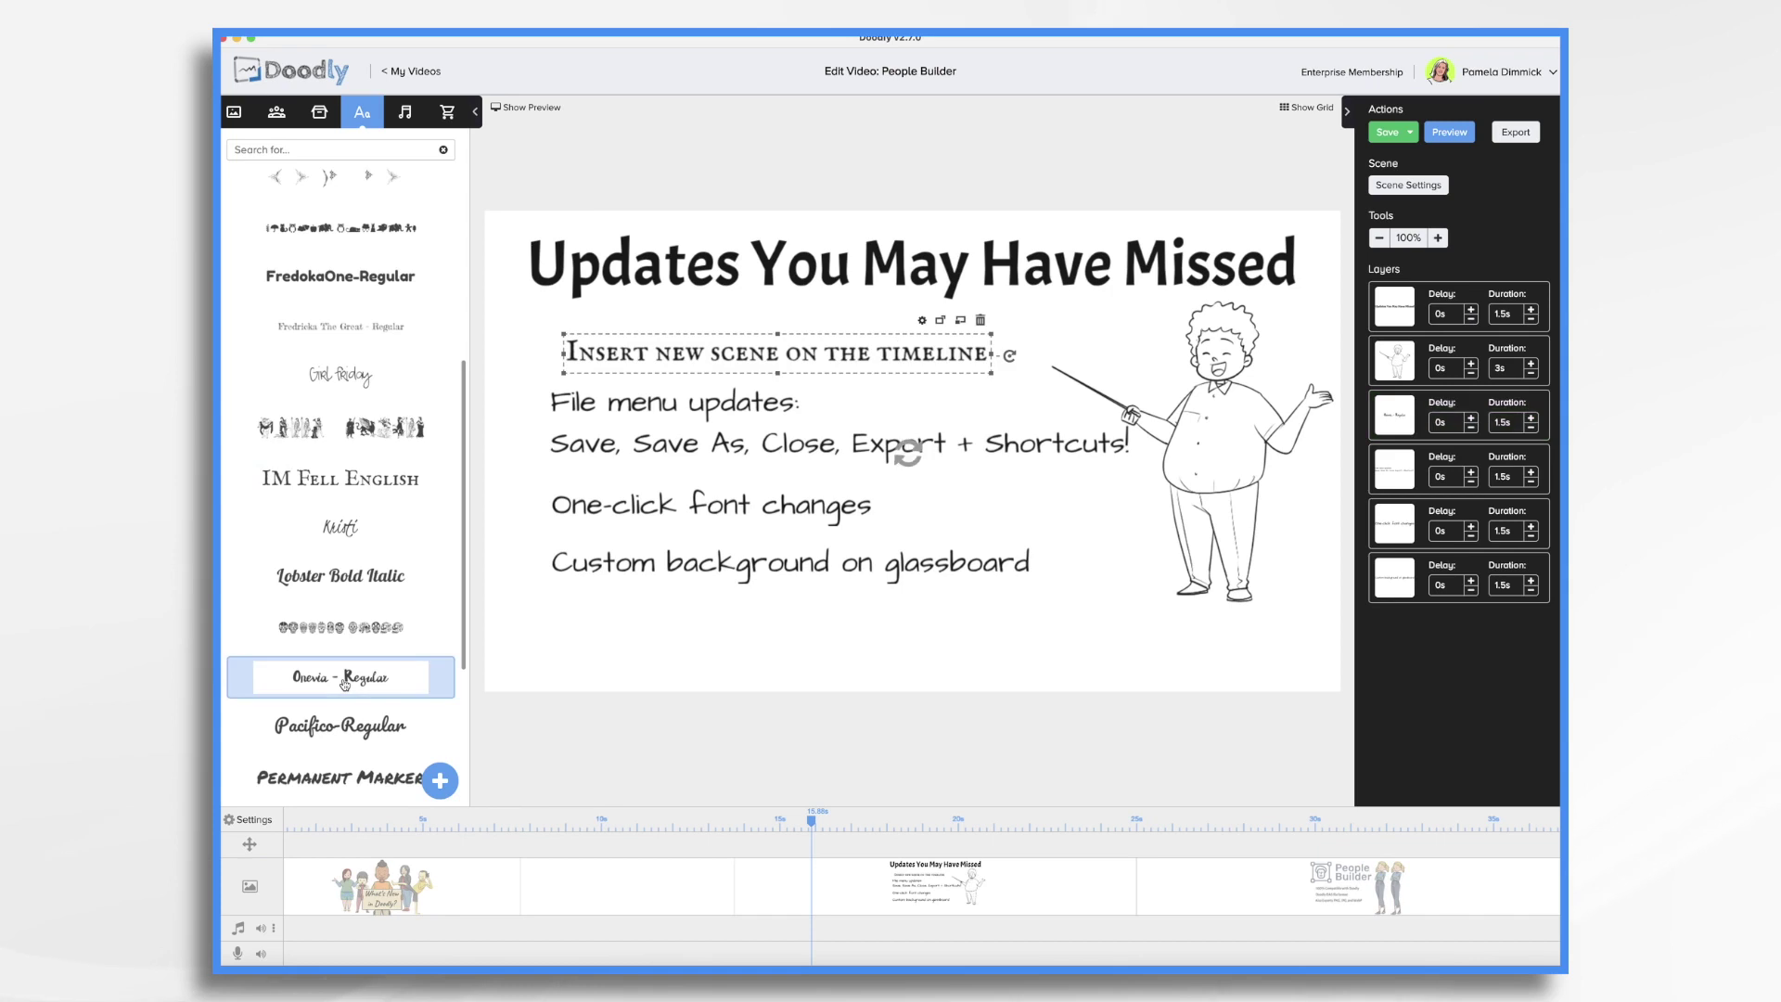
{"action": "left_click", "coordinate": [342, 779]}
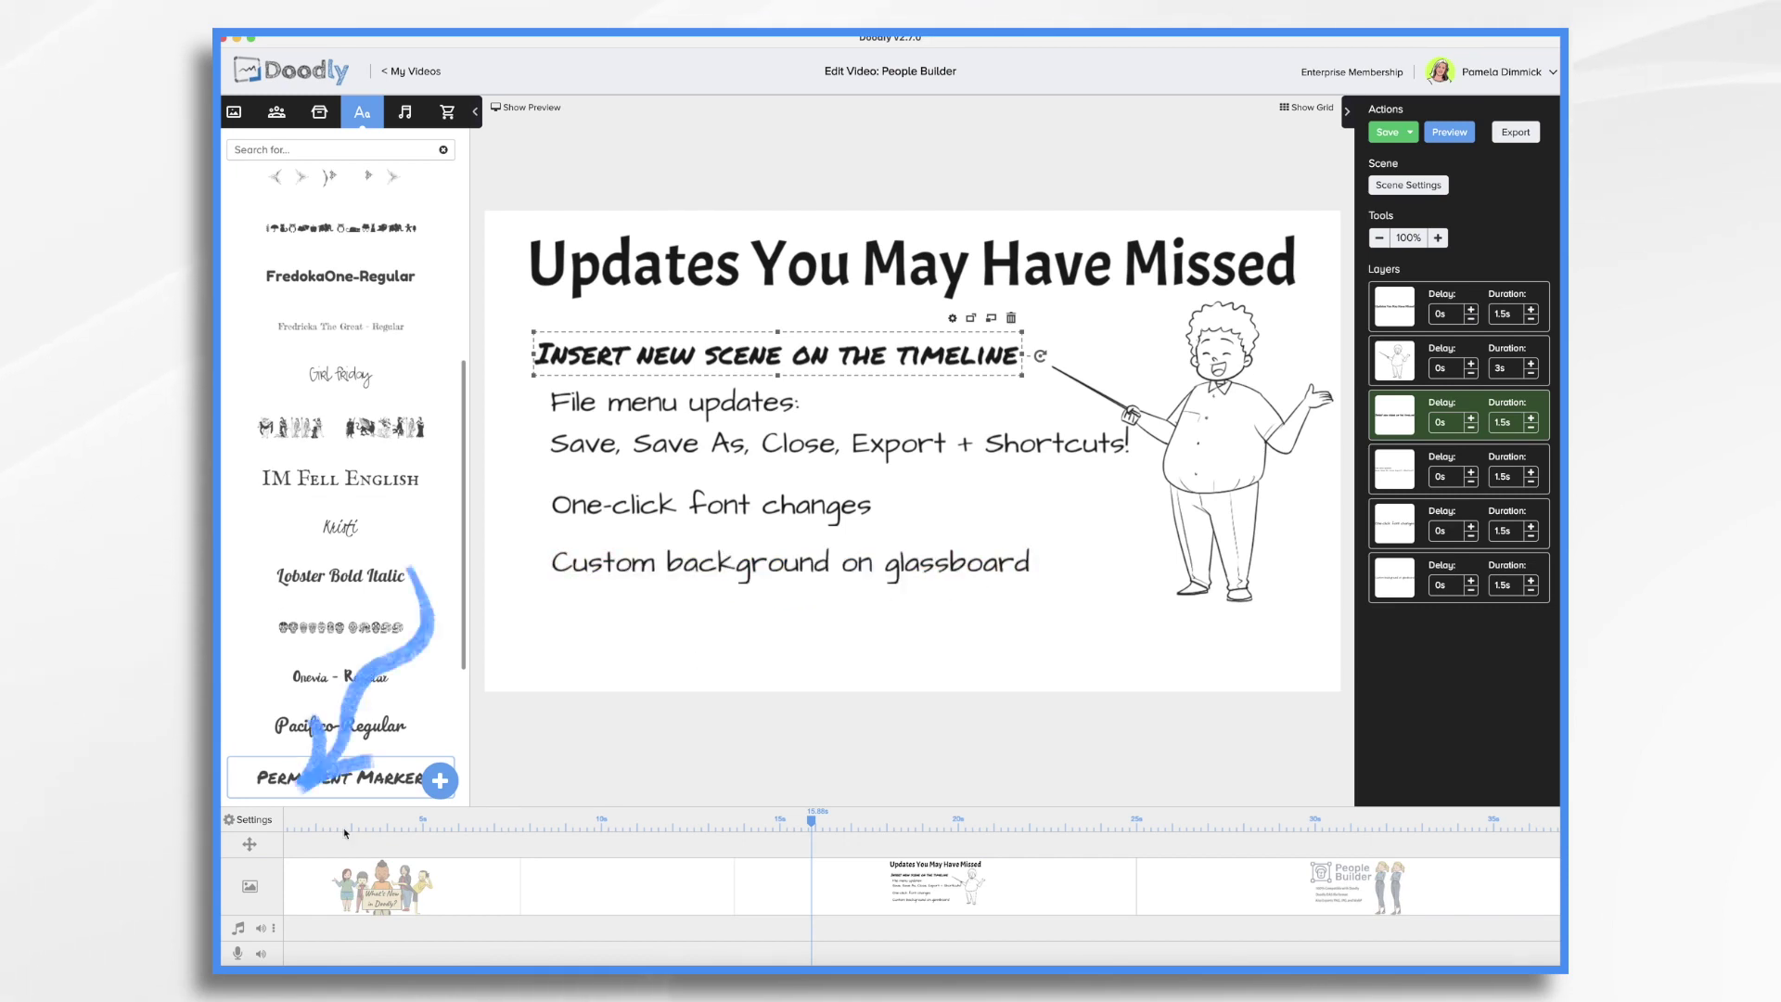
Apply a glassboard background using the cropped Alcohol Ink Background.png image to the video
{"action": "left_click", "coordinate": [250, 820]}
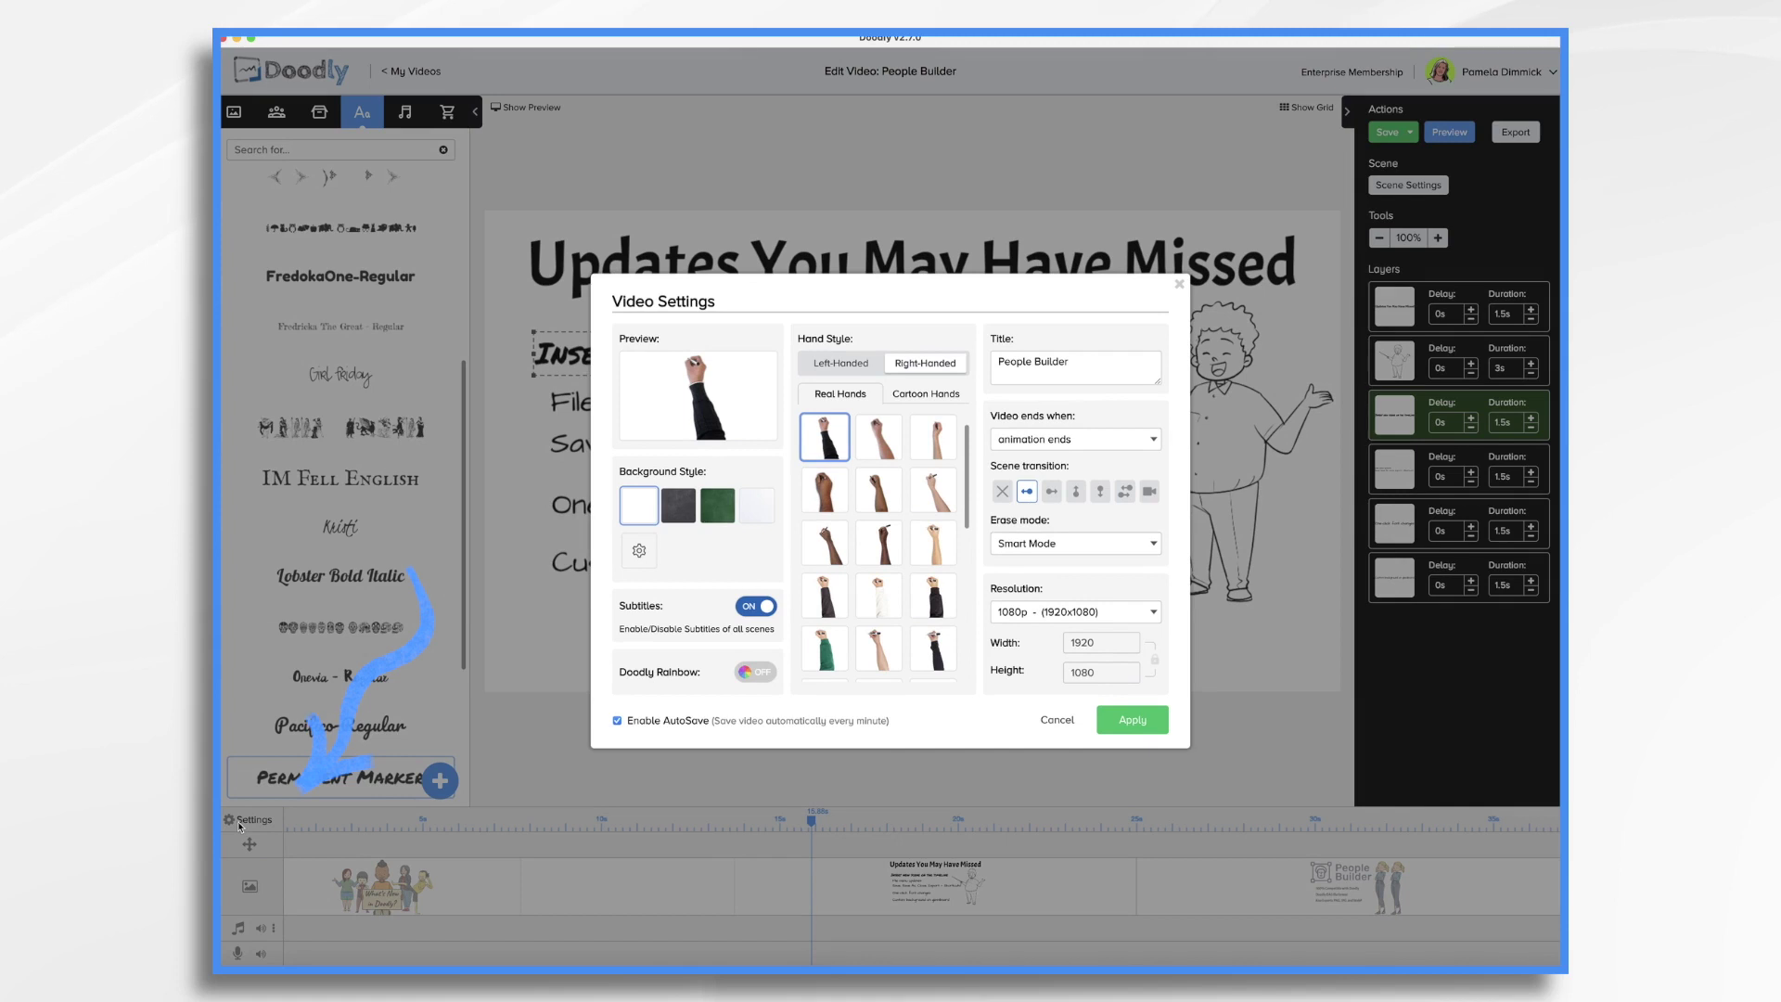
{"action": "left_click", "coordinate": [765, 513]}
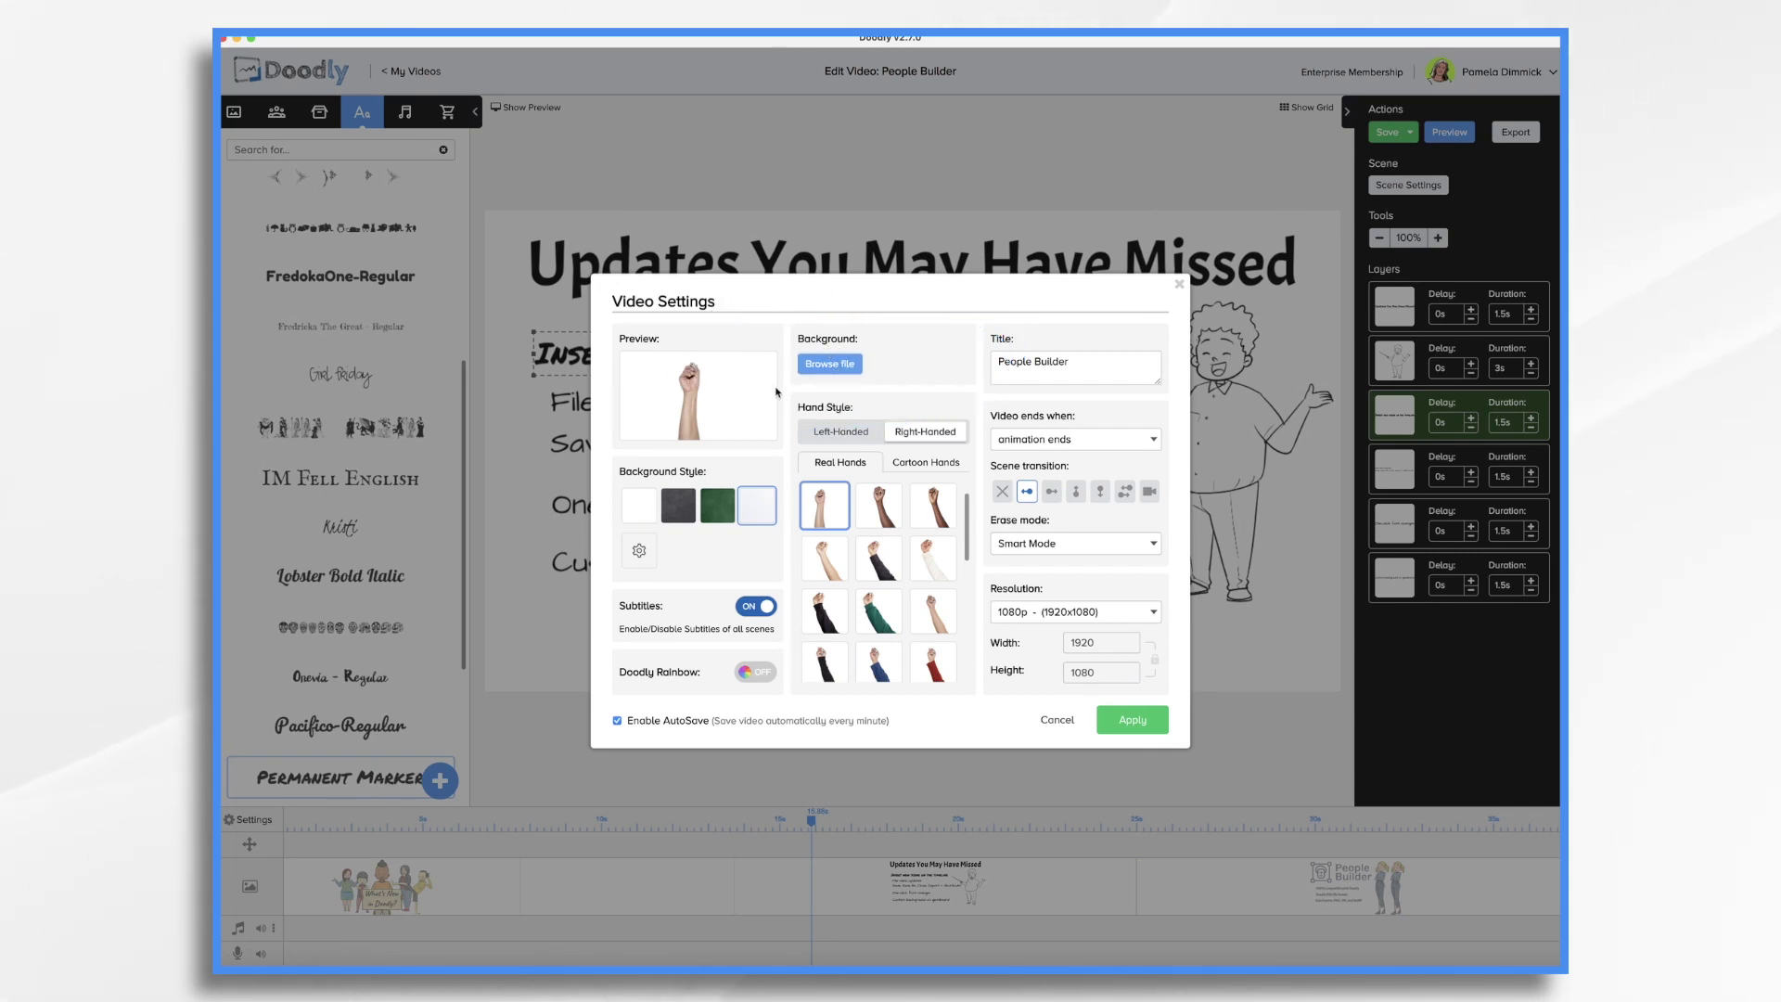
{"action": "left_click", "coordinate": [848, 365]}
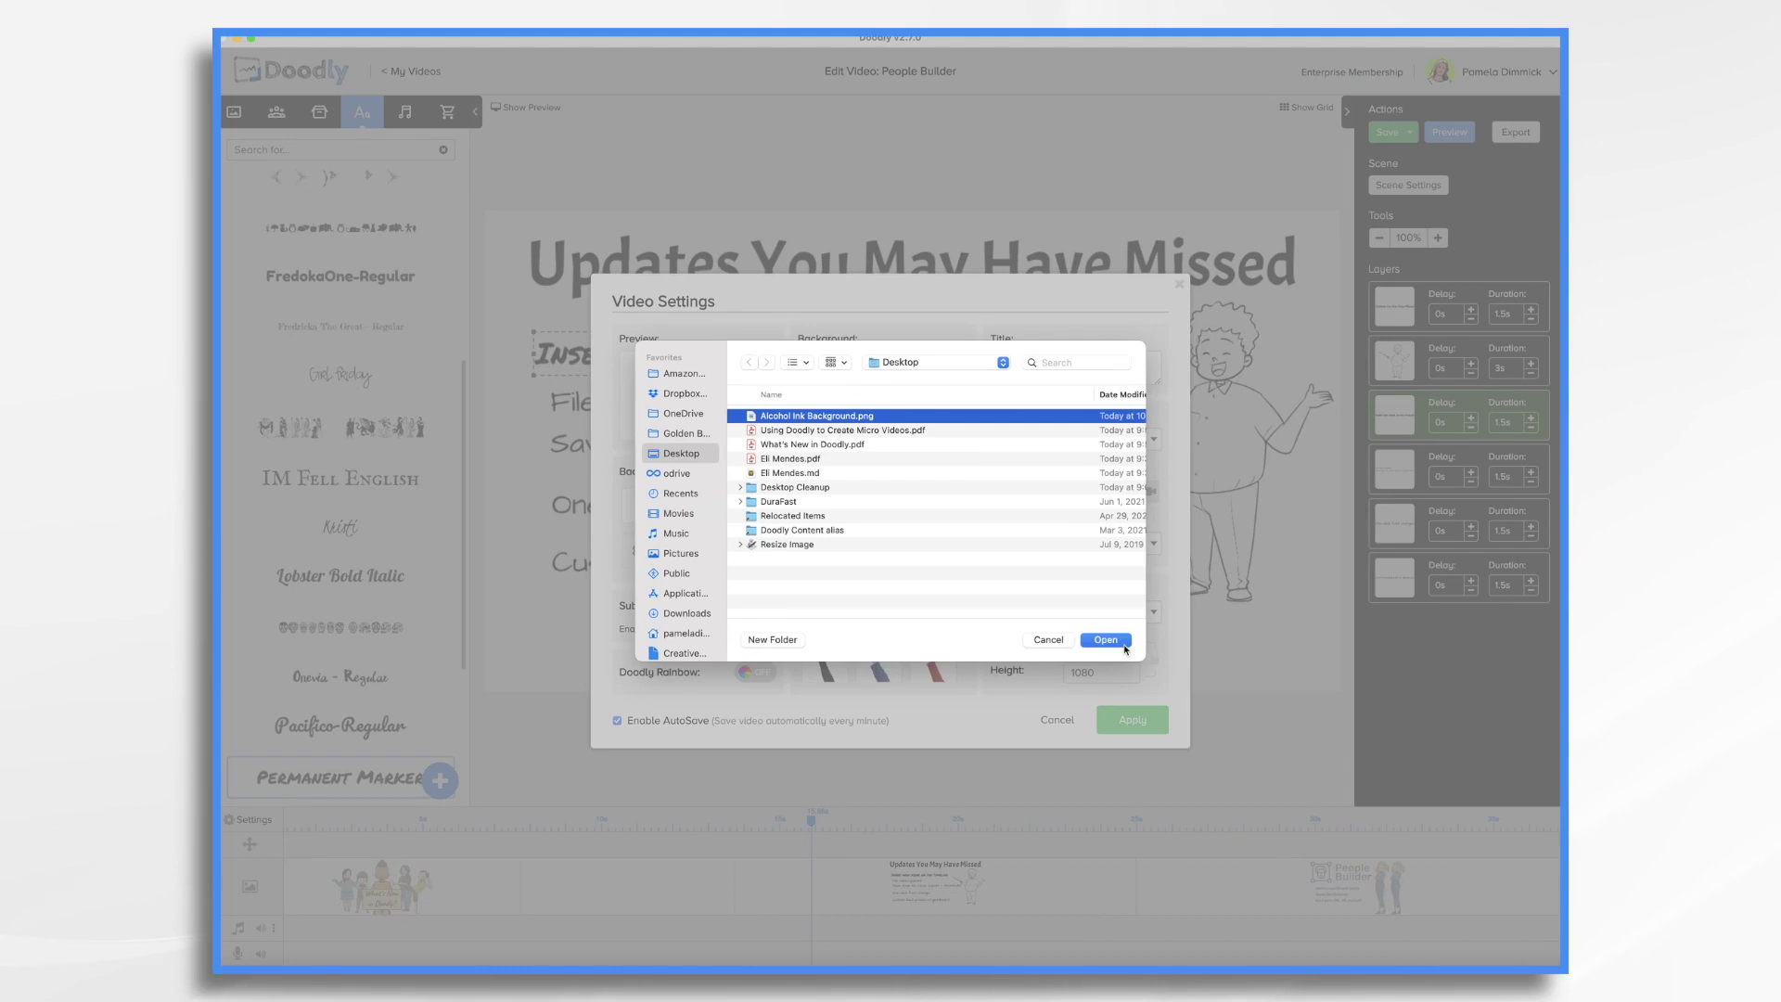
{"action": "left_click", "coordinate": [1106, 639]}
{"action": "left_click_drag", "start_coordinate": [970, 462], "coordinate": [1130, 615]}
{"action": "left_click", "coordinate": [1174, 692]}
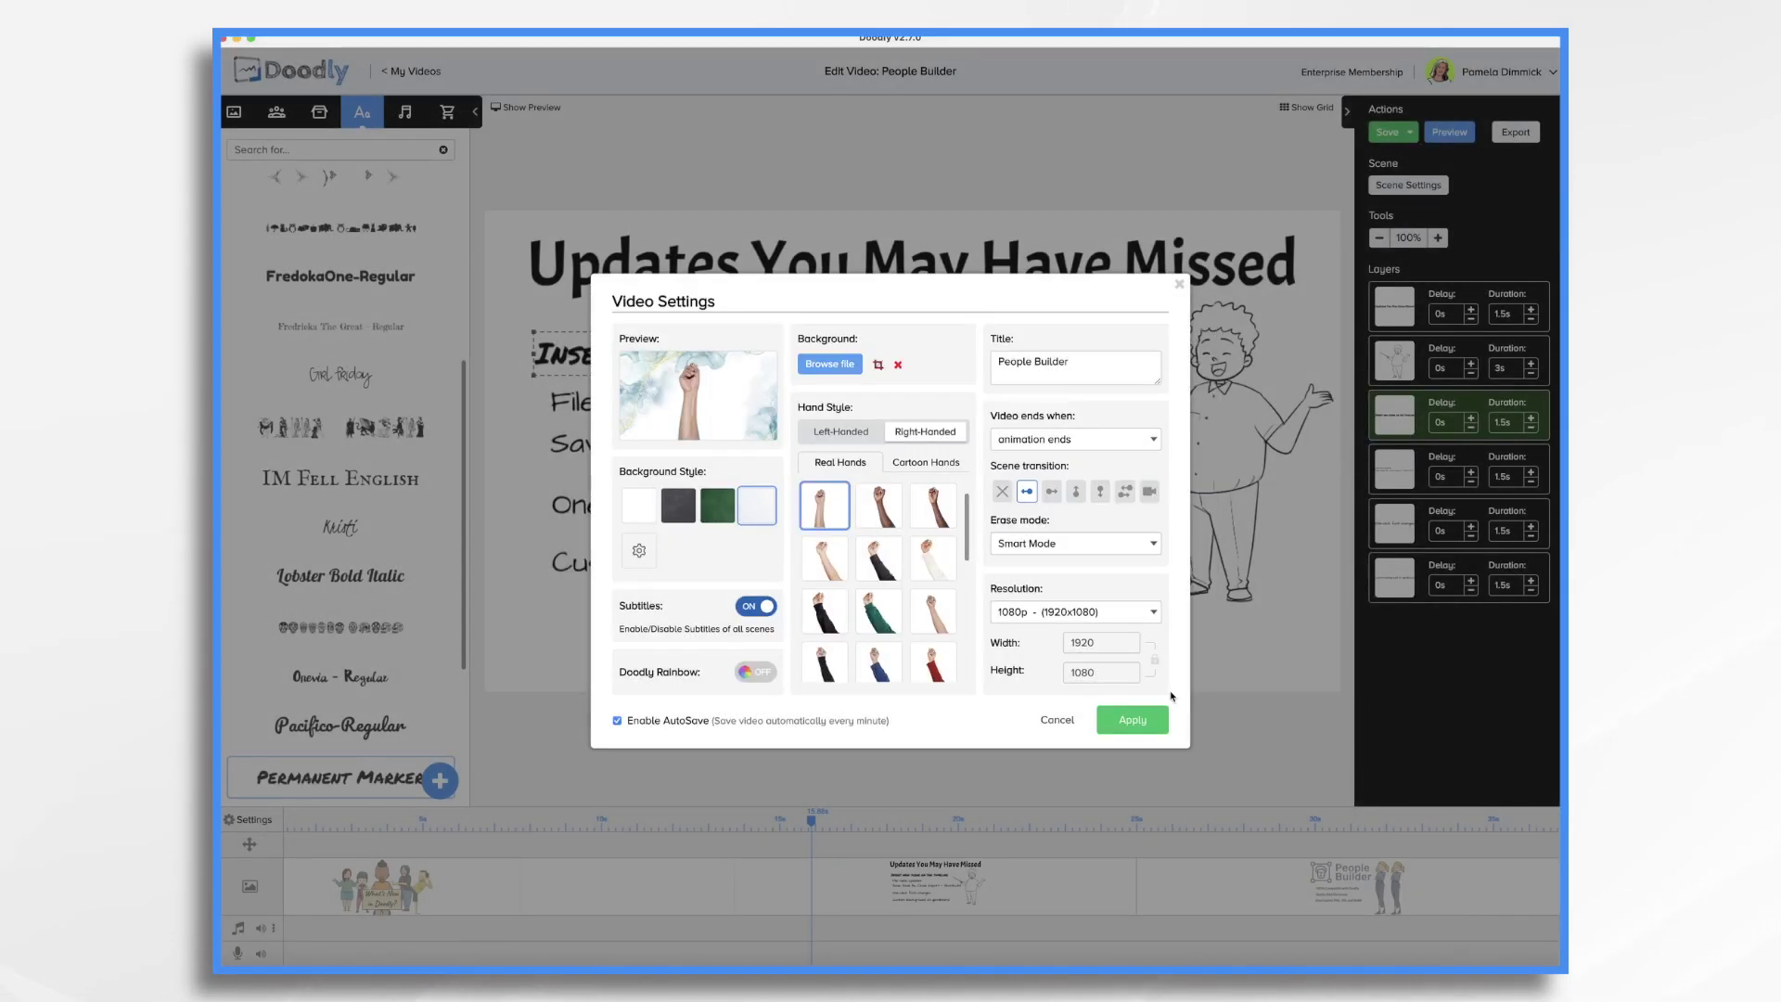
{"action": "left_click", "coordinate": [1133, 719]}
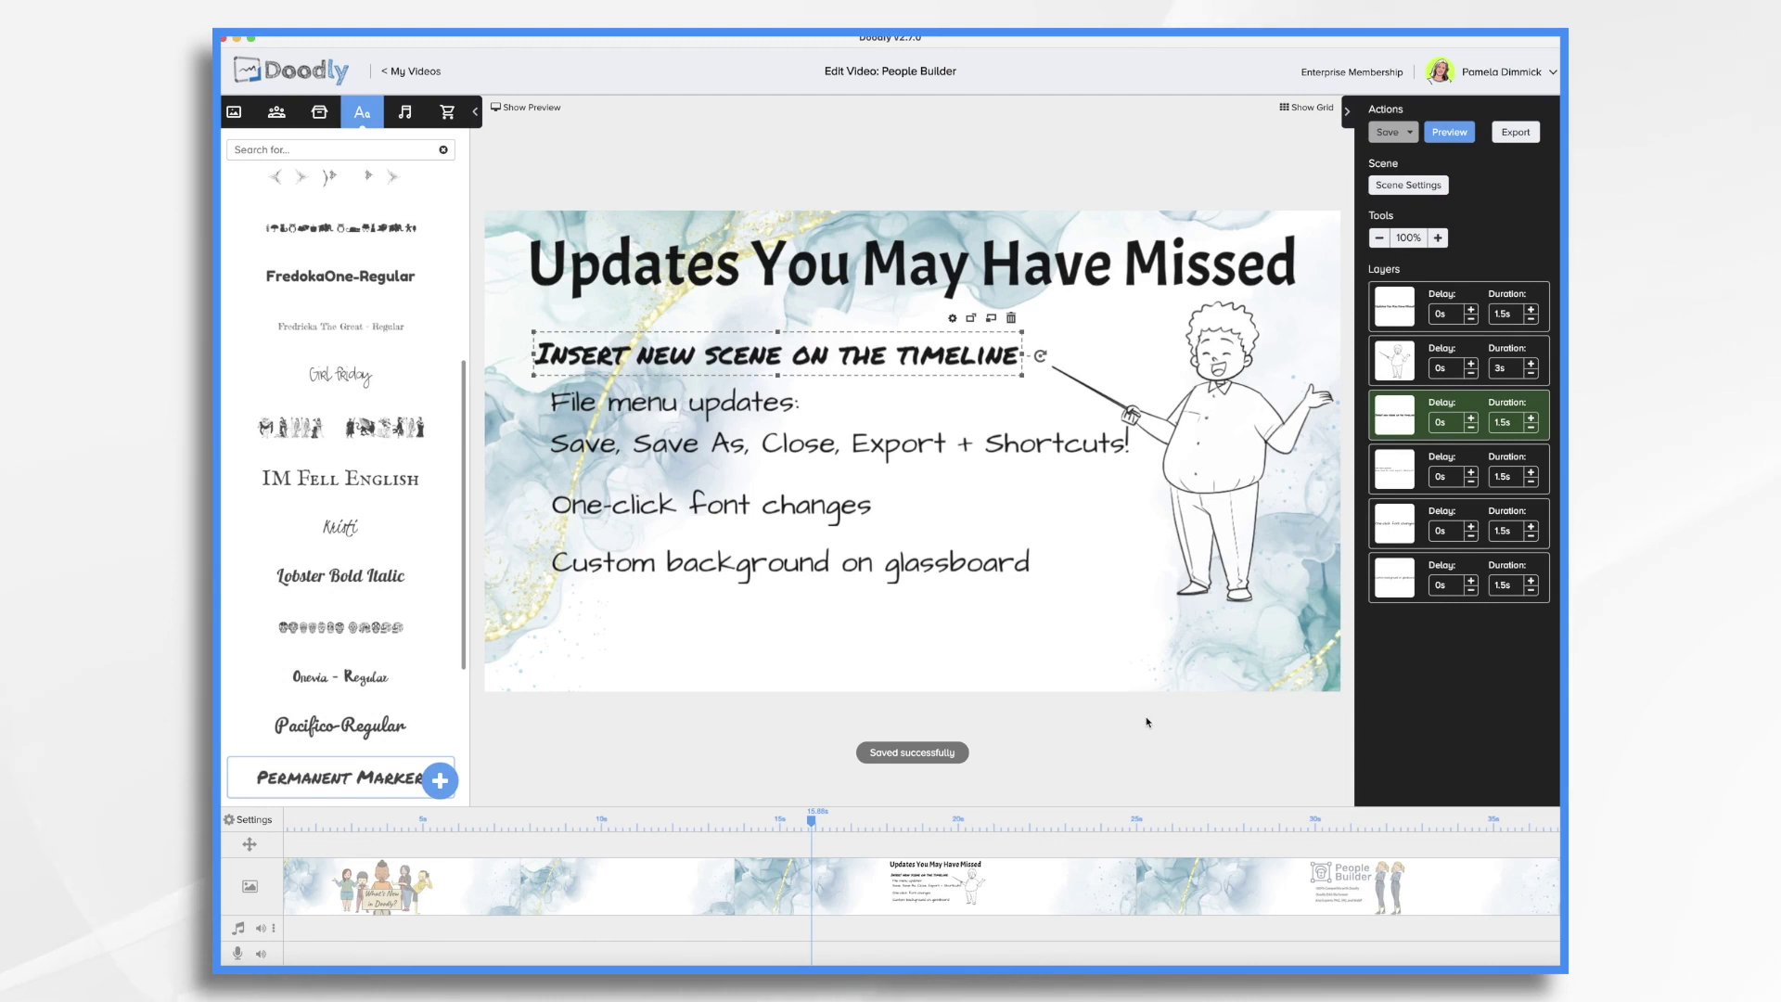
Play a preview of the whole video with the coloured characters over the ink background
{"action": "left_click", "coordinate": [1444, 131]}
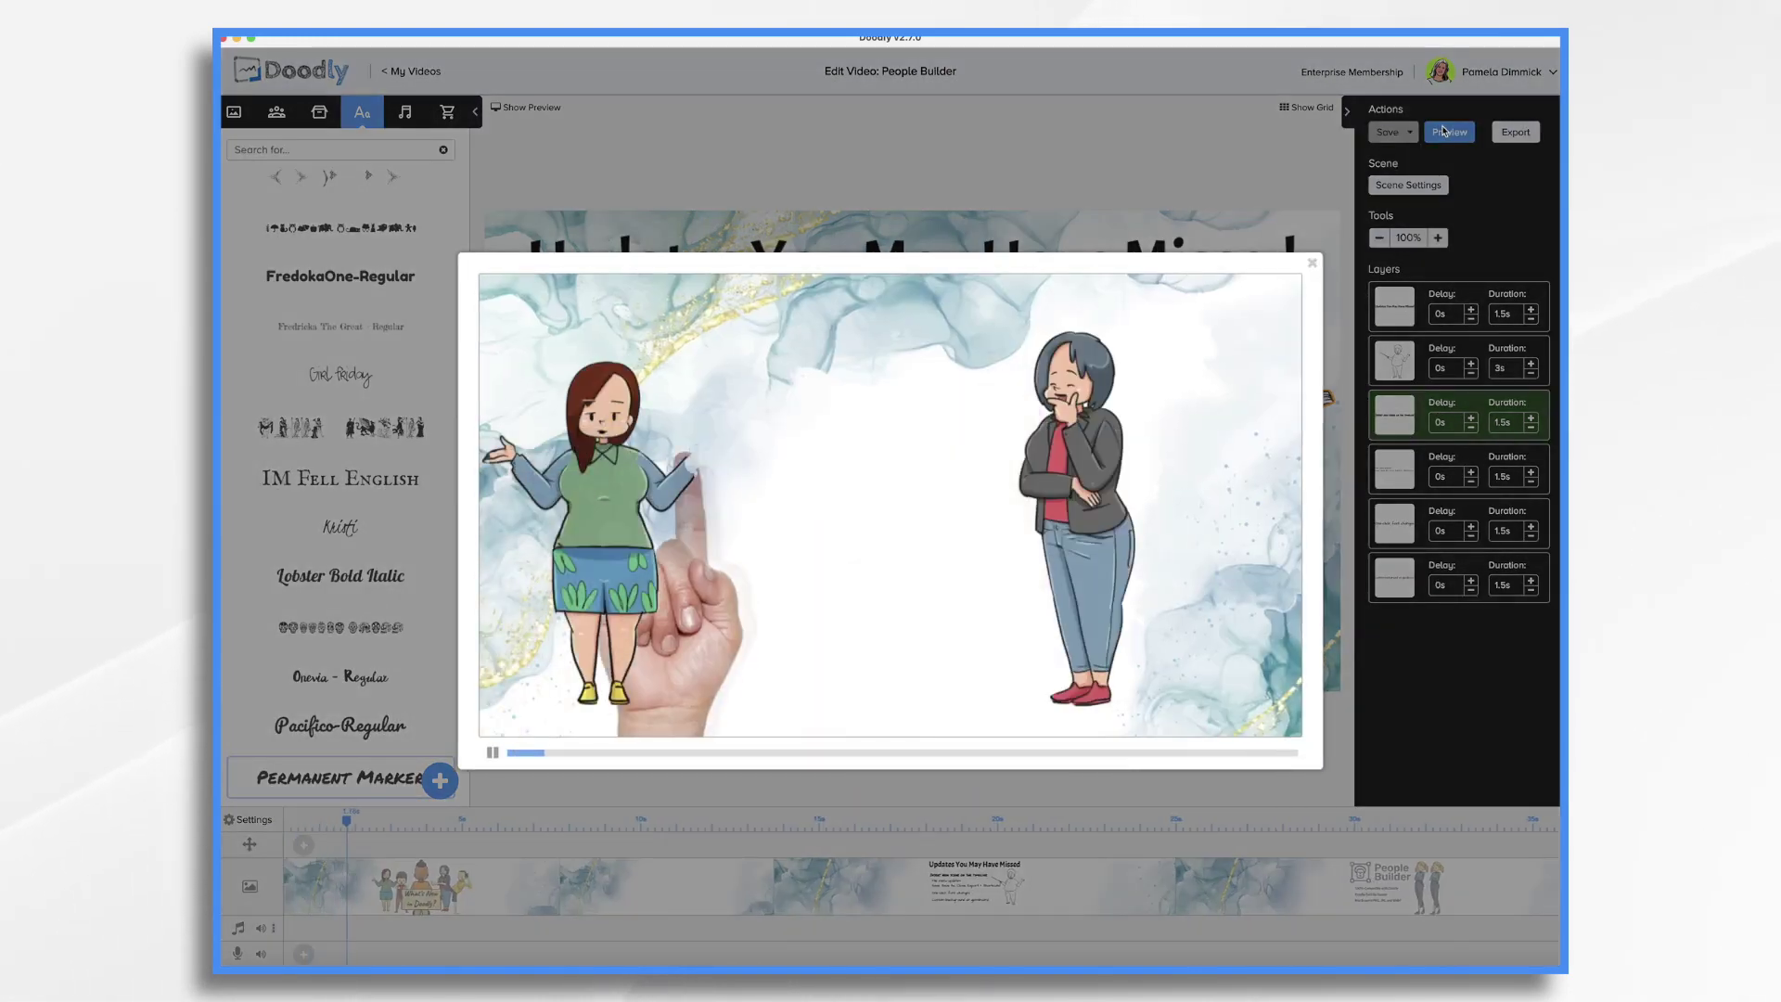